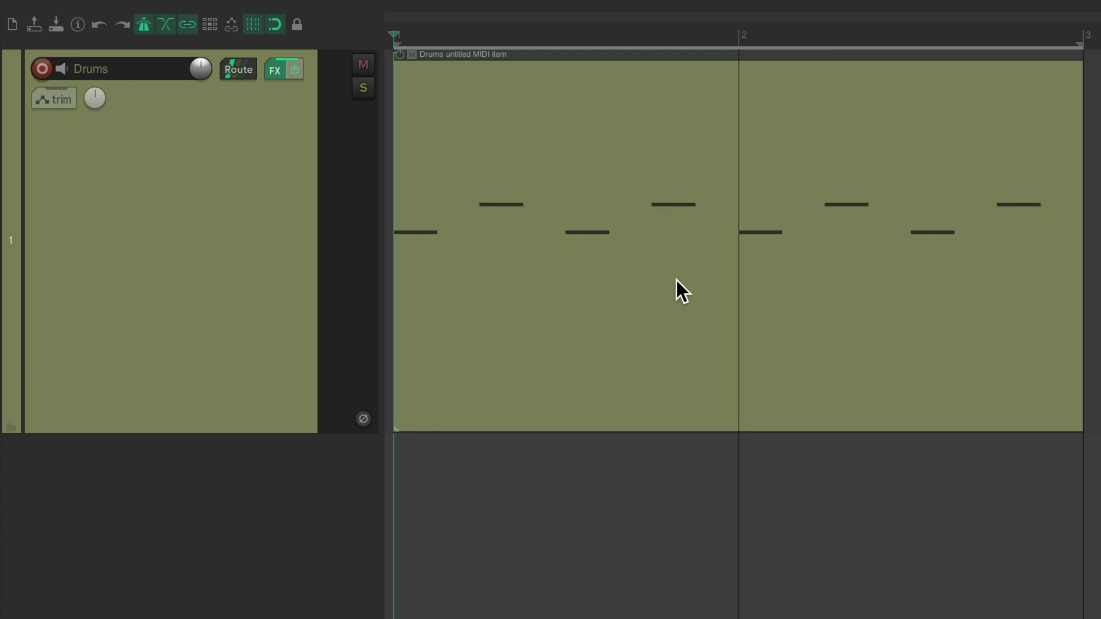
- Play and stop the beat, then briefly open and close the Drums track's drum sampler plugin
key(space)
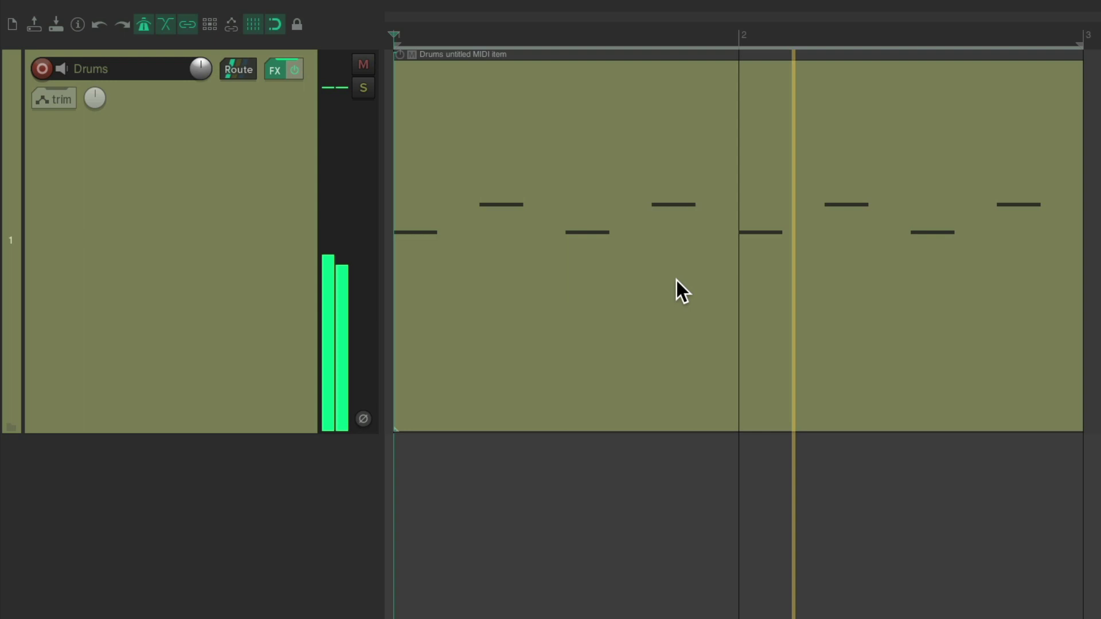
key(space)
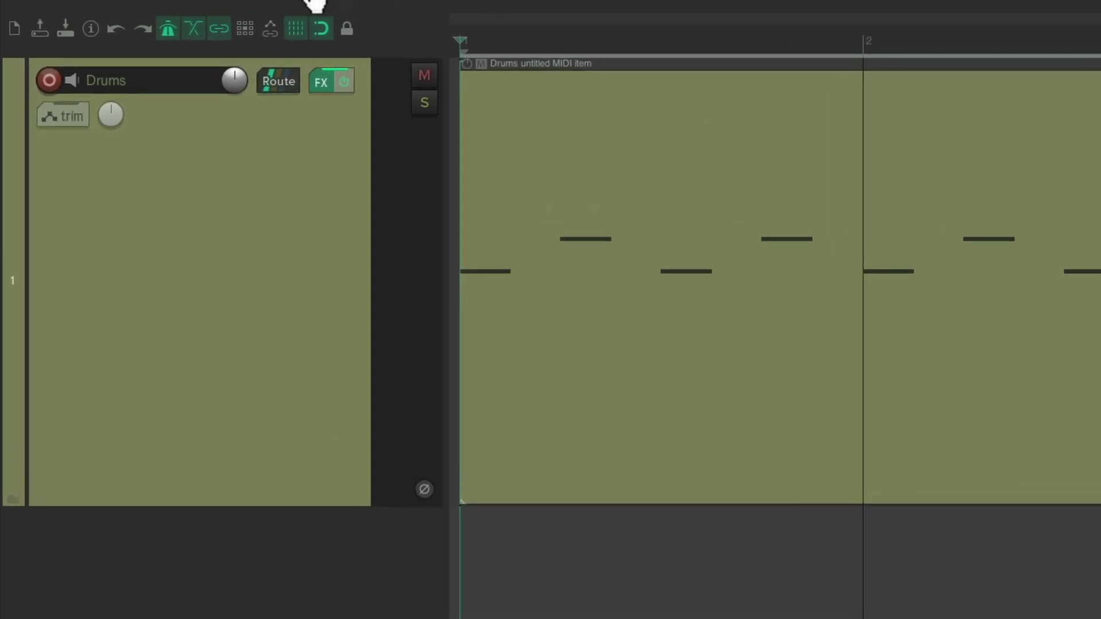
click(319, 83)
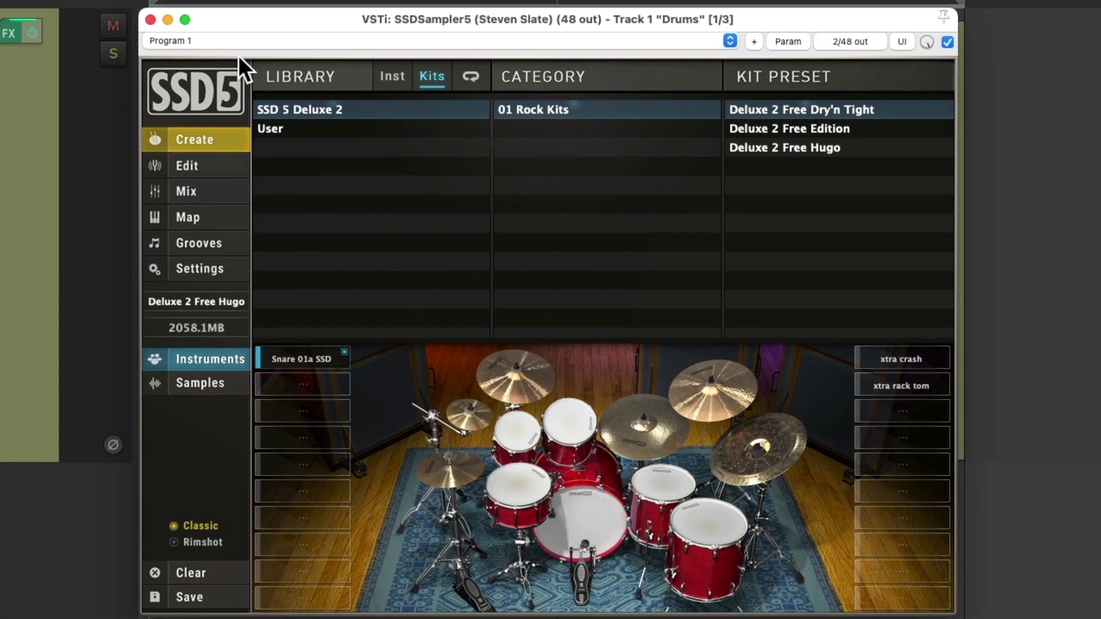
click(151, 20)
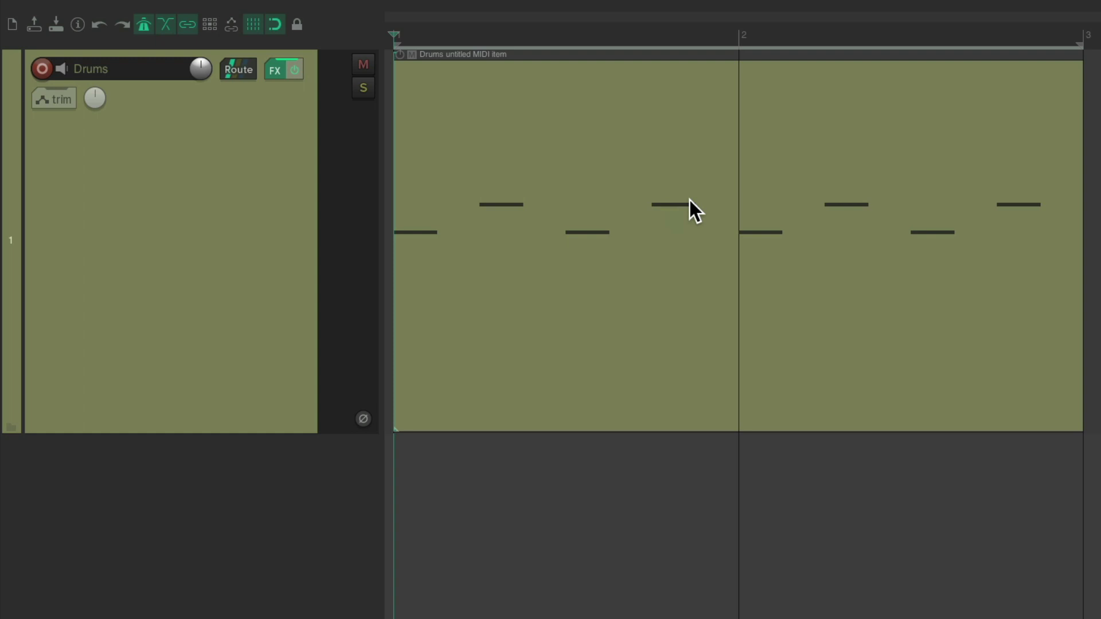
- Open the Drums MIDI item in the MIDI editor and play its kick and rim pattern
double_click(587, 156)
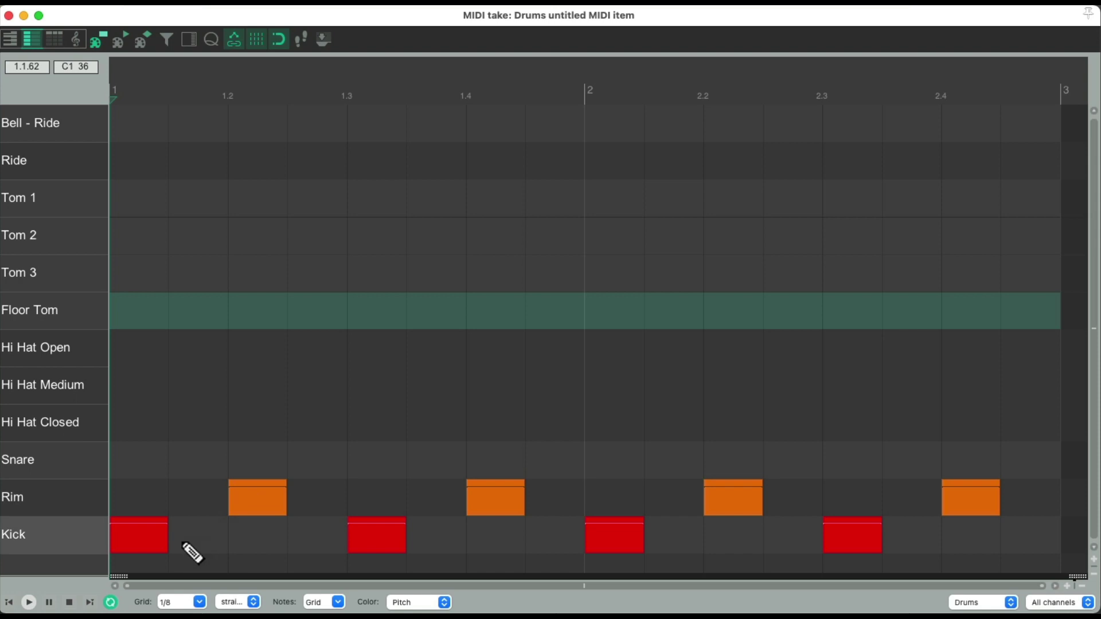
key(space)
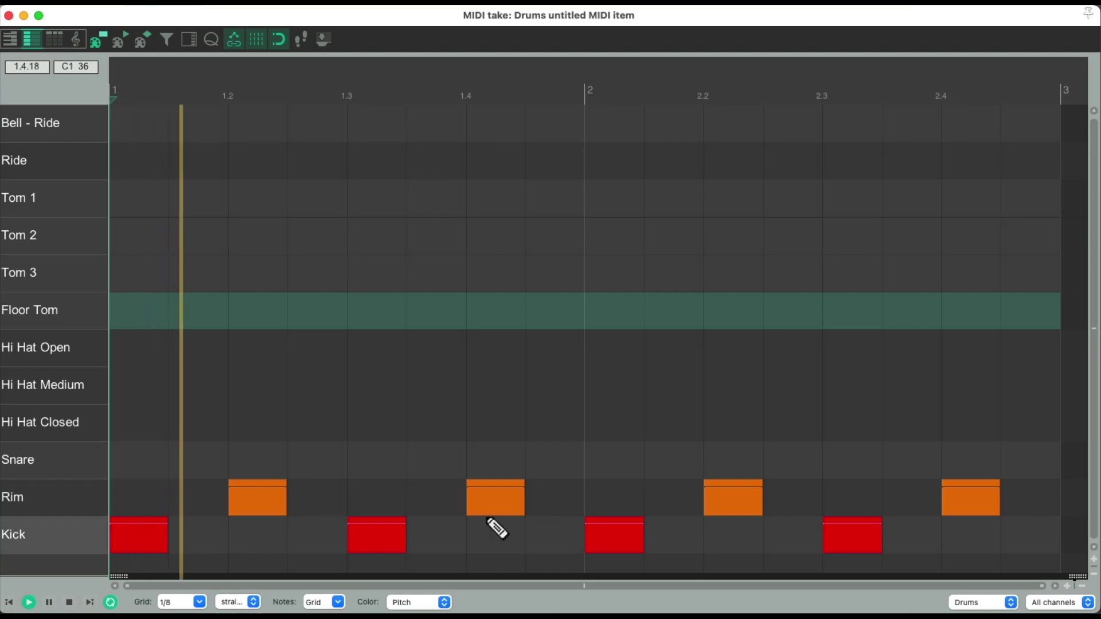
key(space)
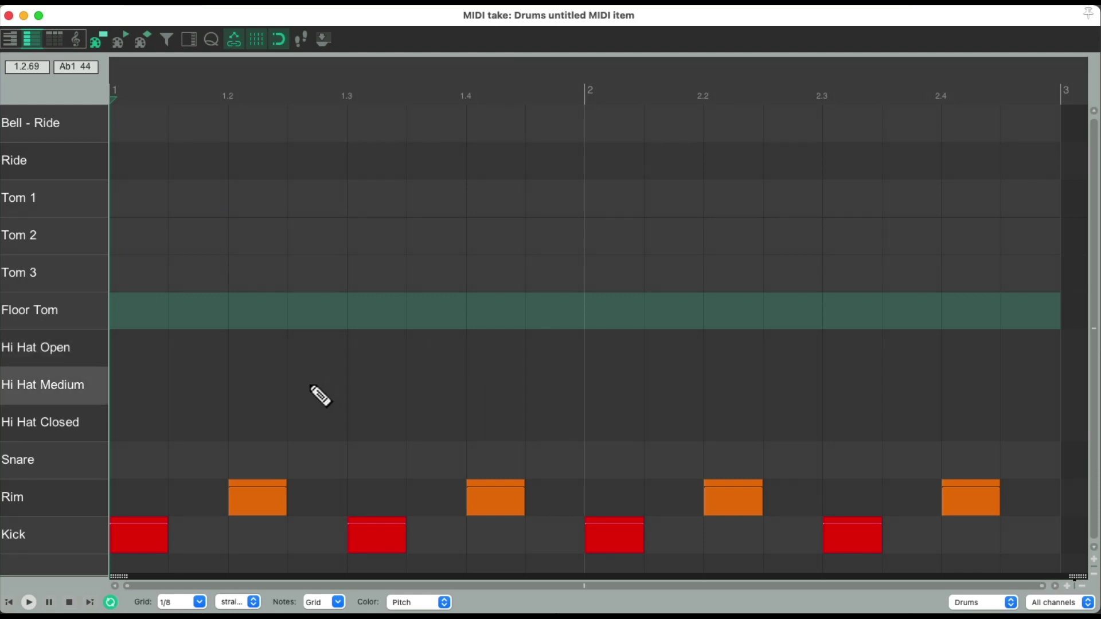
- Draw four Hi Hat Closed notes by hand at the start of bar 1
click(146, 430)
click(213, 433)
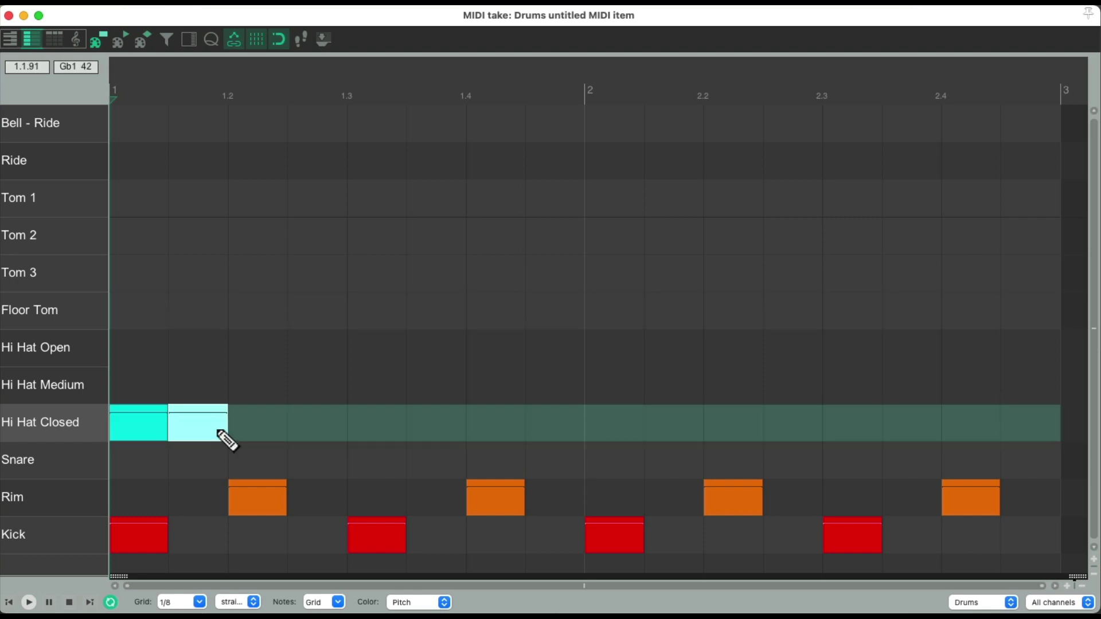
click(258, 433)
click(317, 433)
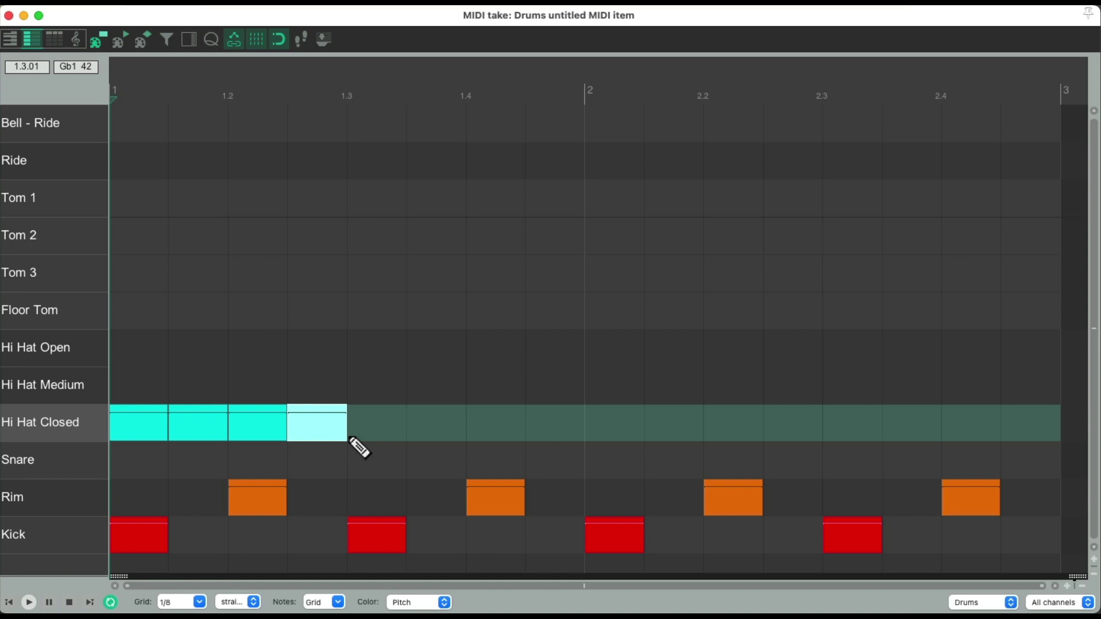
- Replace them with eighth-note Hi Hat Closed notes painted across both bars
click(68, 426)
key(Delete)
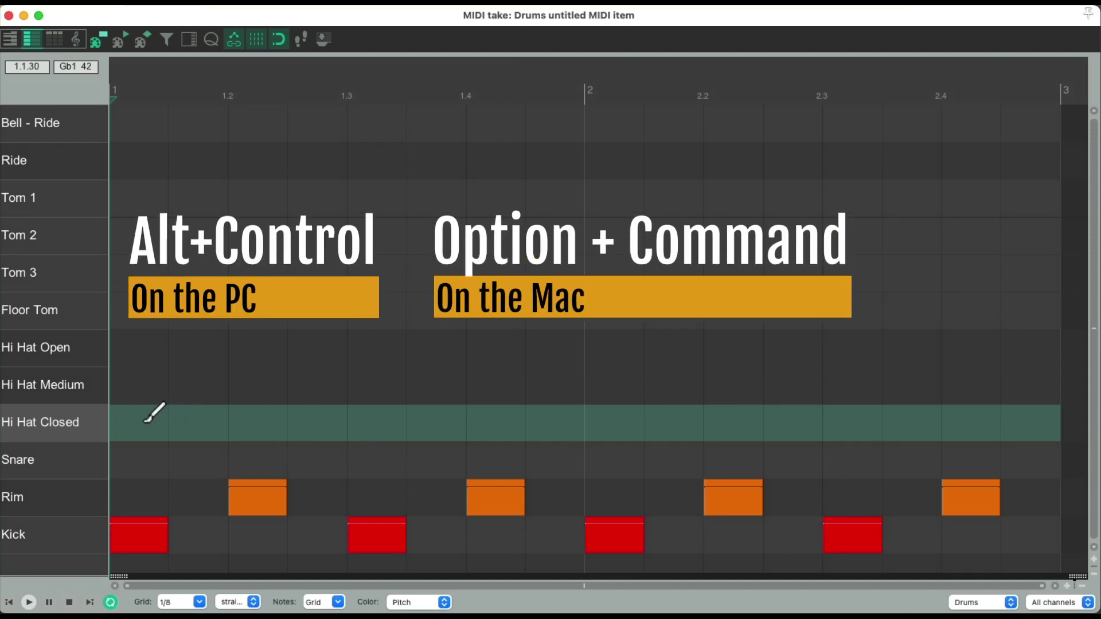
mouse_move(146, 421)
mouse_down()
mouse_move(646, 420)
mouse_move(1011, 429)
mouse_up()
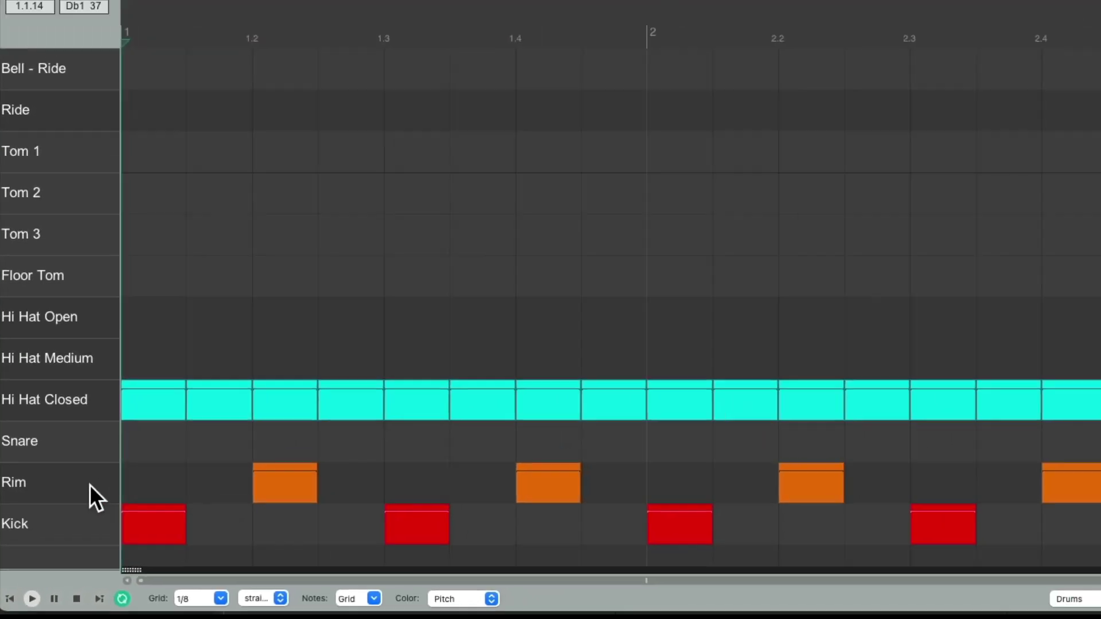
- Set all Hi Hat Closed notes to velocity 127 and play the pattern back
click(92, 306)
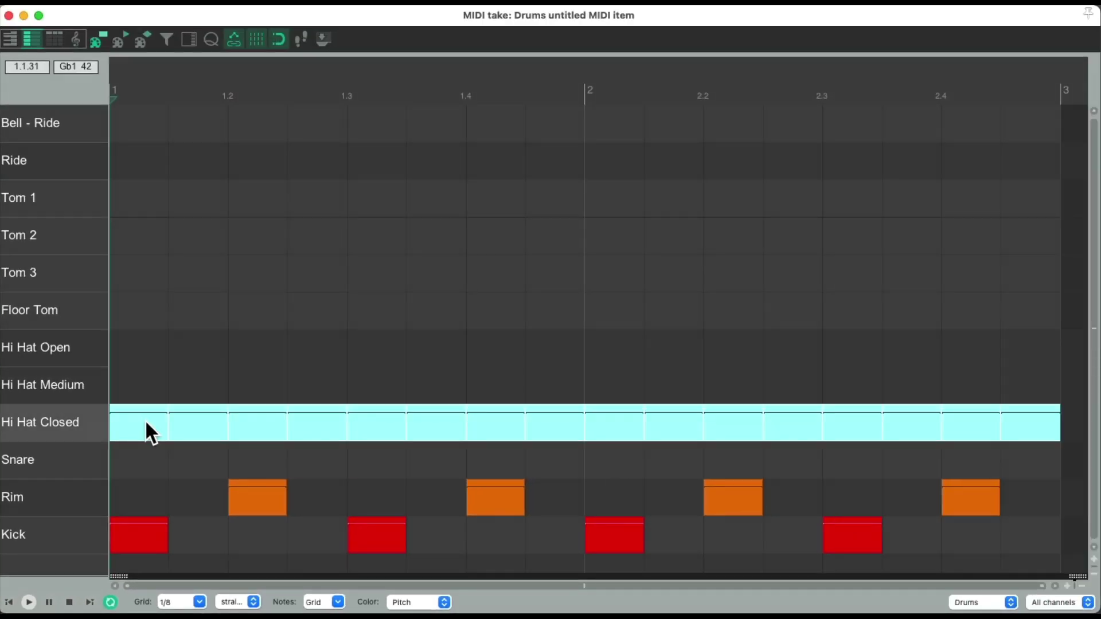
drag(195, 412, 192, 371)
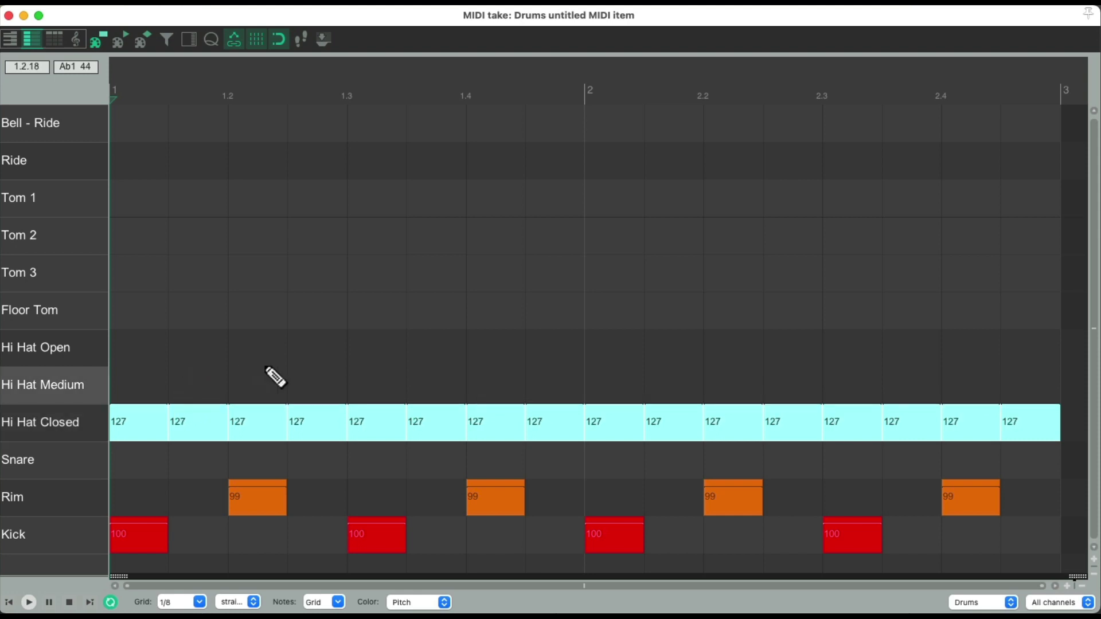
key(space)
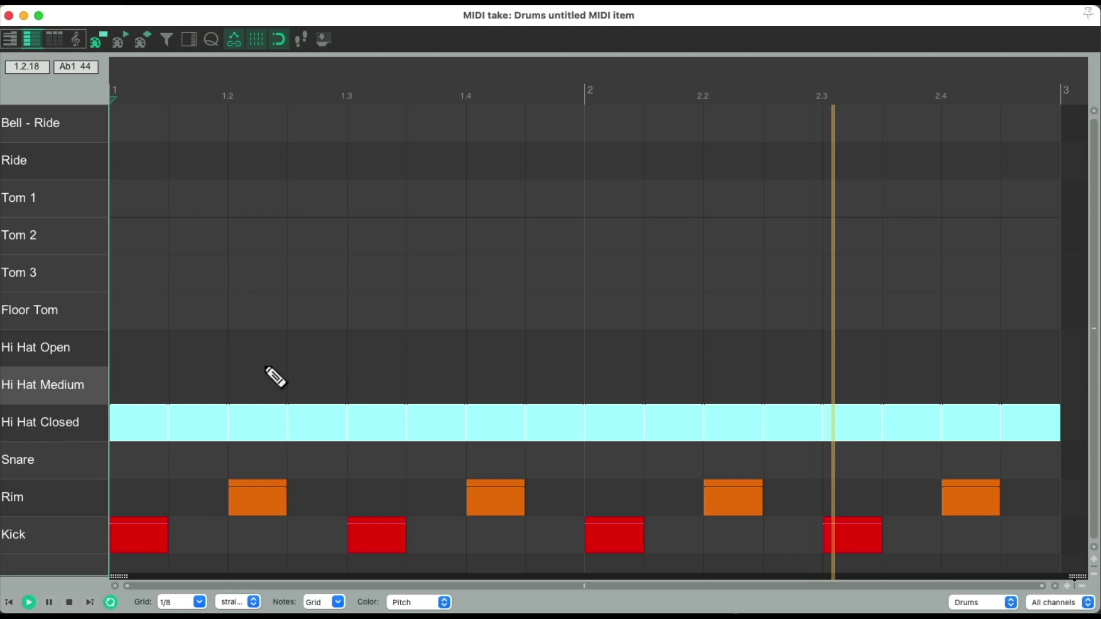
key(space)
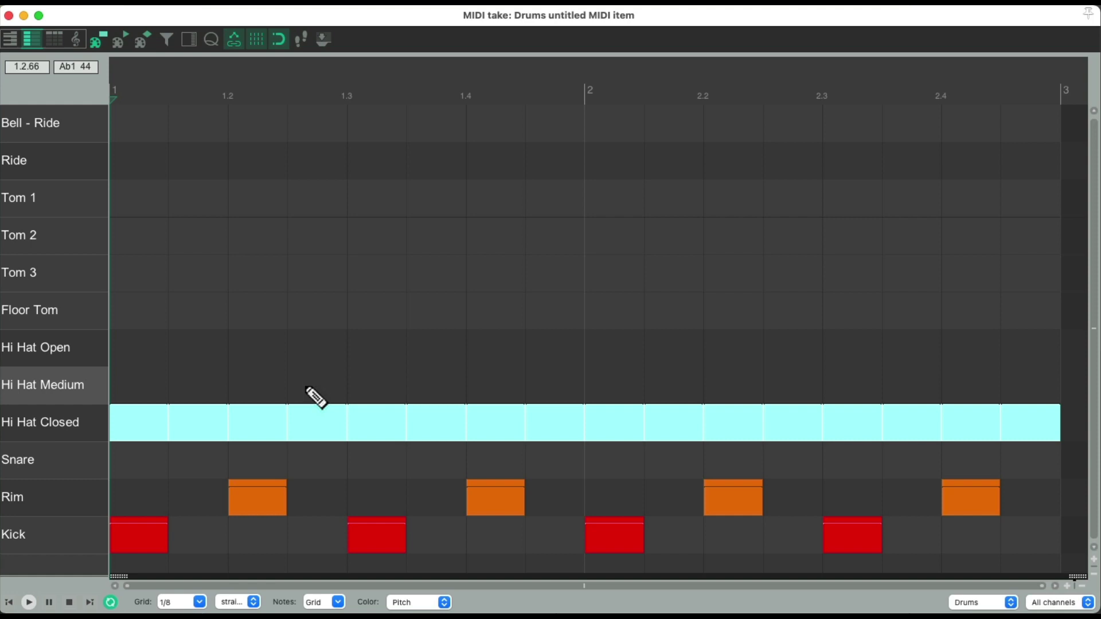
- Lower the eight offbeat Hi Hat Closed notes to a low velocity (target 43) and play
click(201, 414)
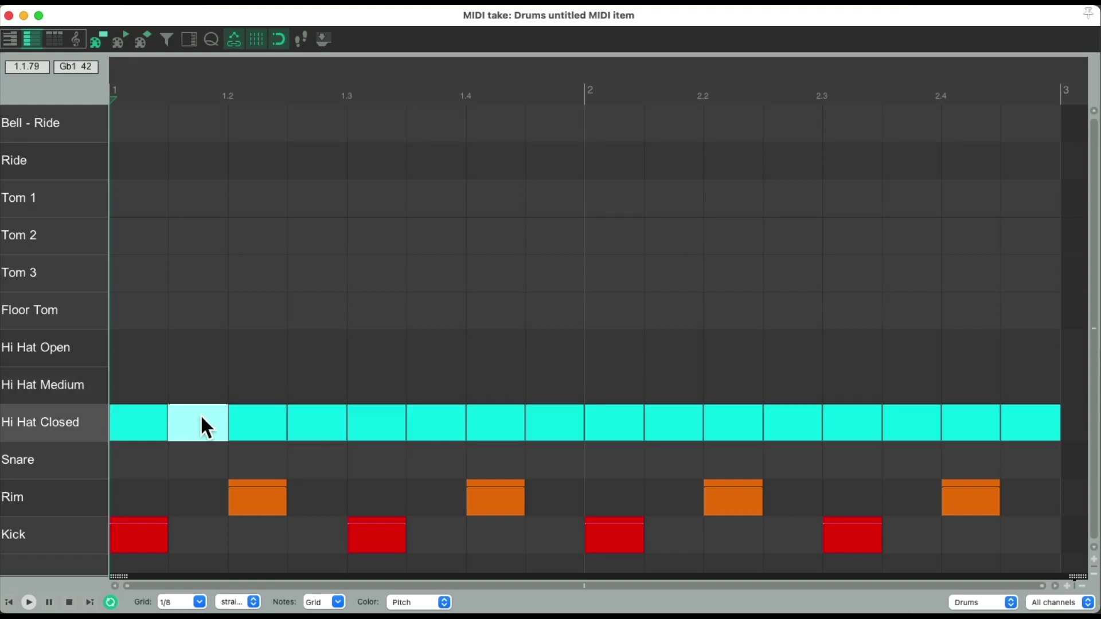
ctrl+click(335, 412)
ctrl+click(445, 412)
ctrl+click(550, 411)
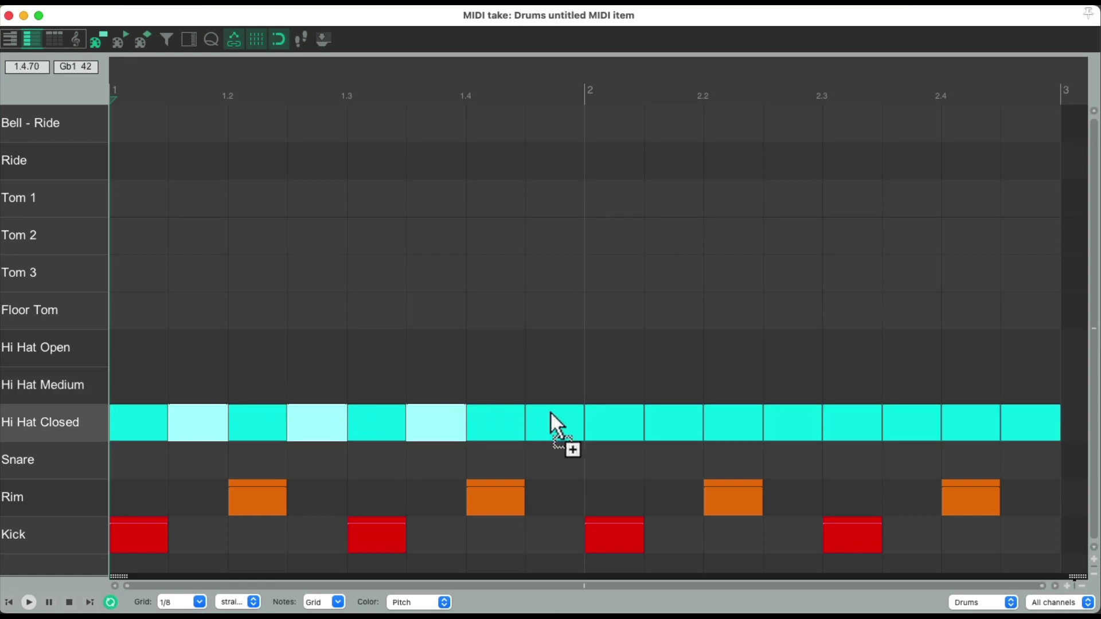
ctrl+click(679, 411)
ctrl+click(797, 411)
ctrl+click(907, 413)
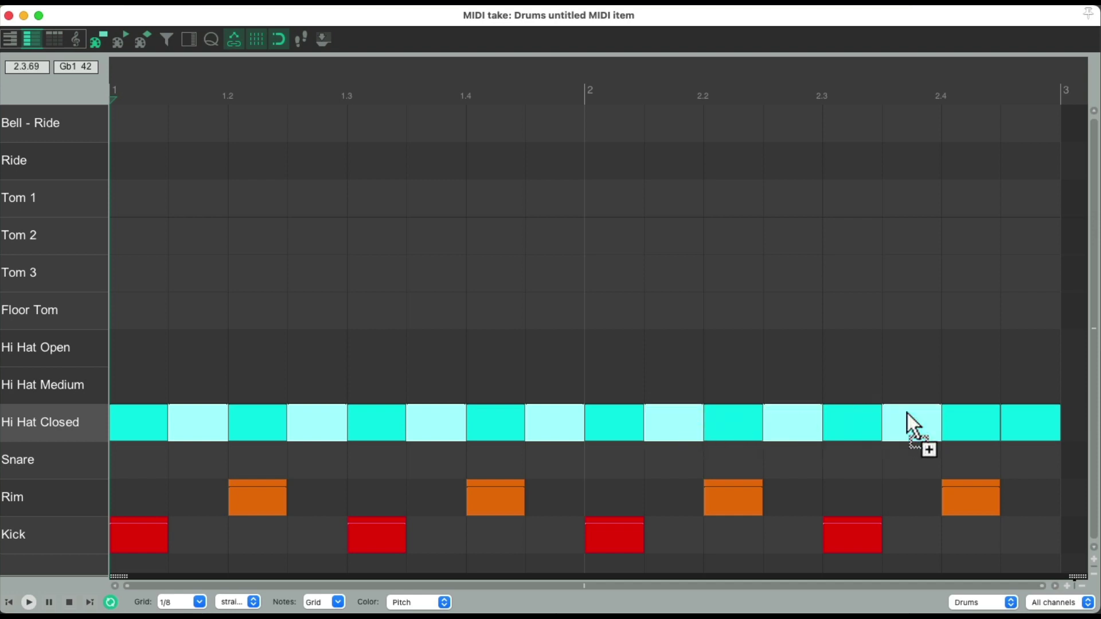
ctrl+click(1023, 414)
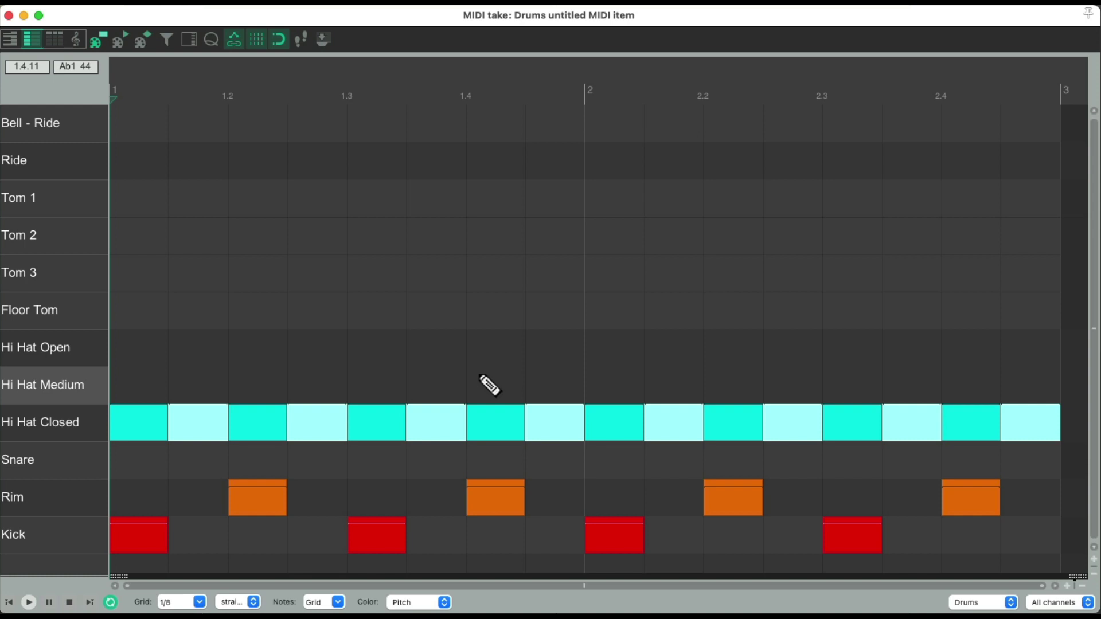
mouse_move(209, 404)
mouse_down()
mouse_move(212, 468)
mouse_move(211, 454)
mouse_up()
key(space)
key(space)
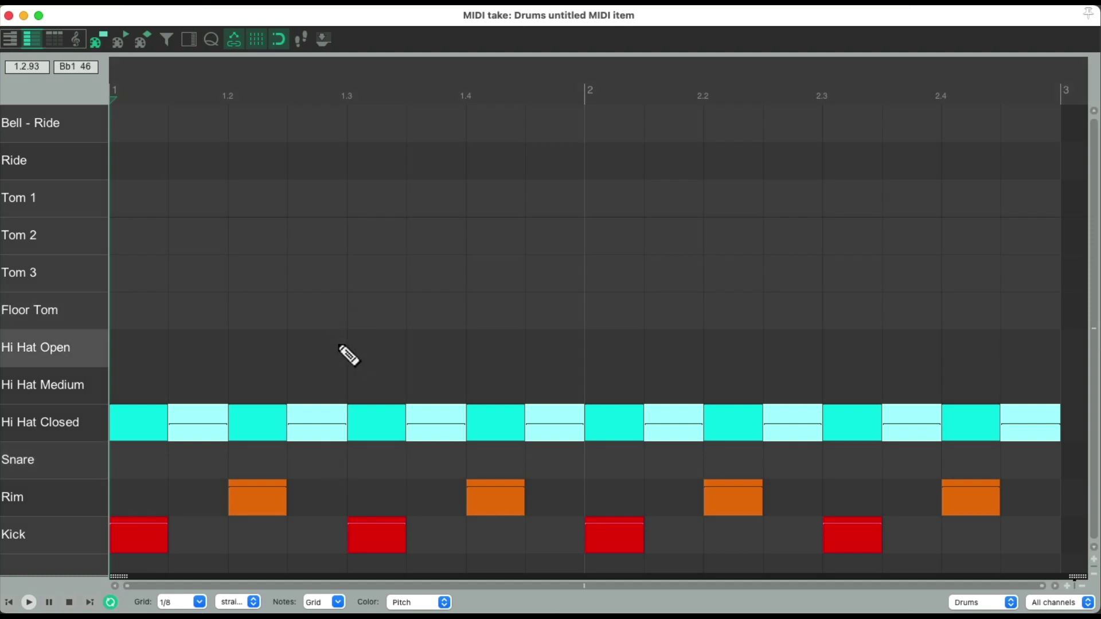
- Delete all Hi Hat Closed notes and set the grid to quarter notes
click(60, 428)
key(Delete)
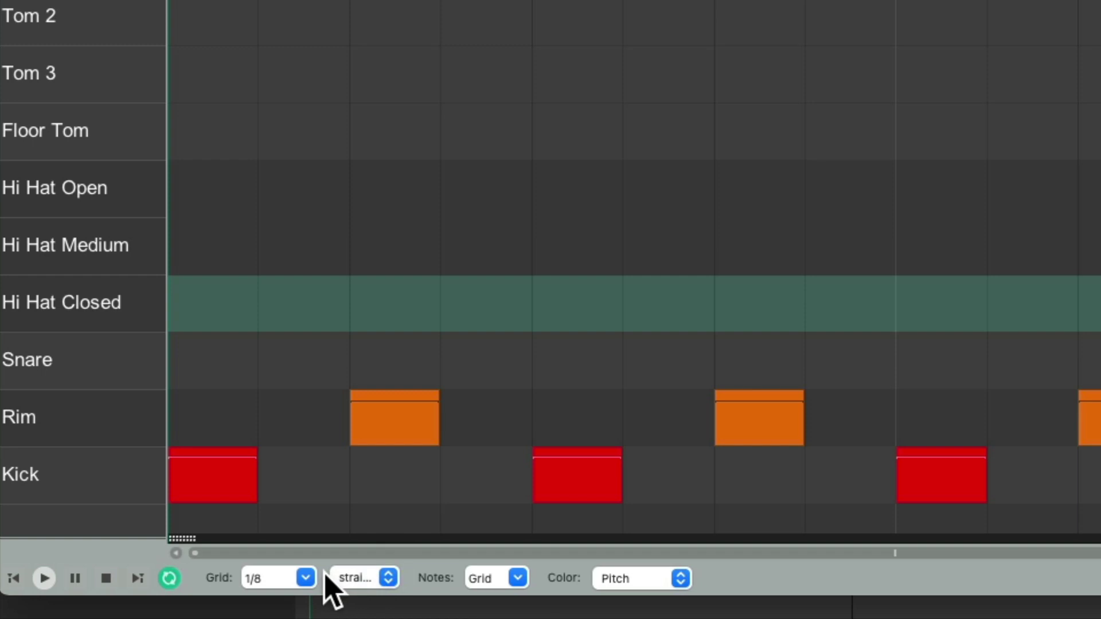
click(306, 578)
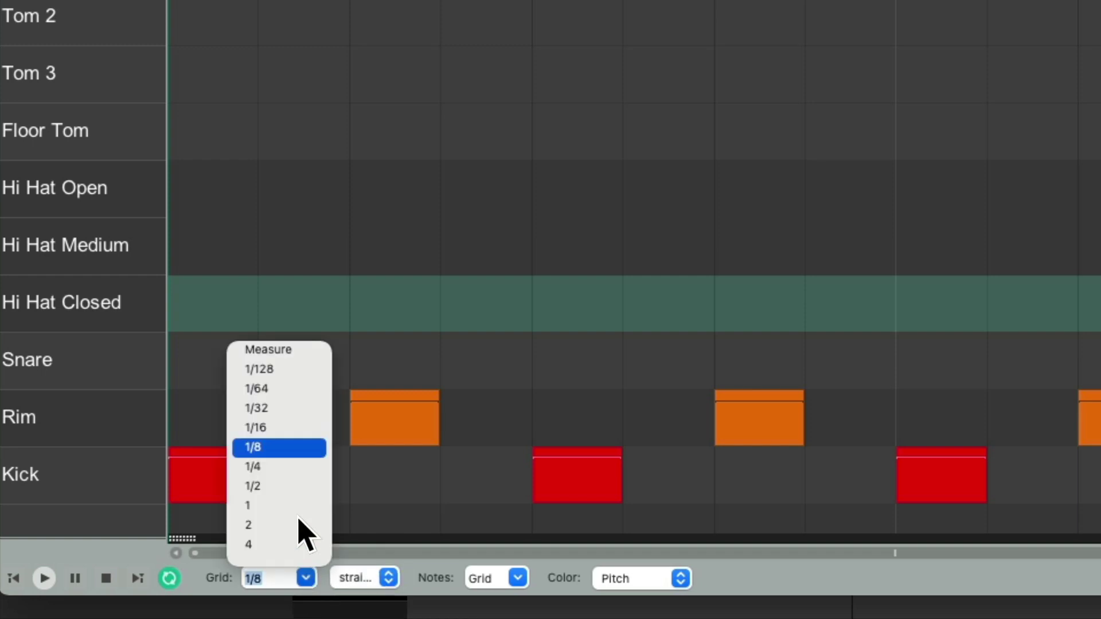
click(291, 468)
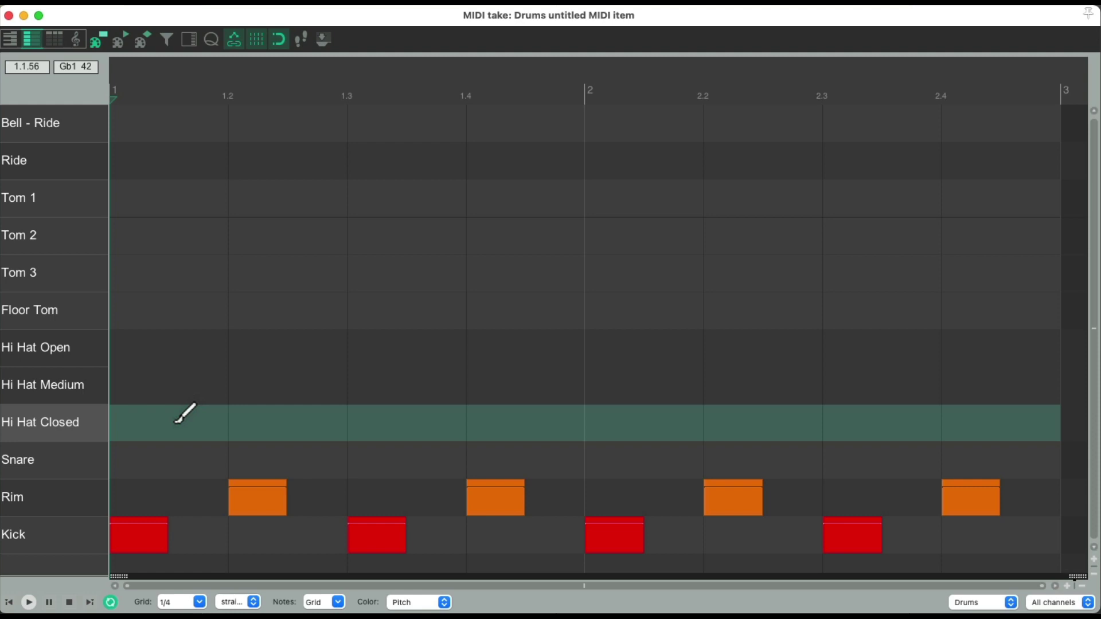
- Draw quarter-note hi-hats across both bars at velocity 127, then play and stop
mouse_move(184, 414)
mouse_down()
mouse_move(652, 400)
mouse_move(977, 408)
mouse_up()
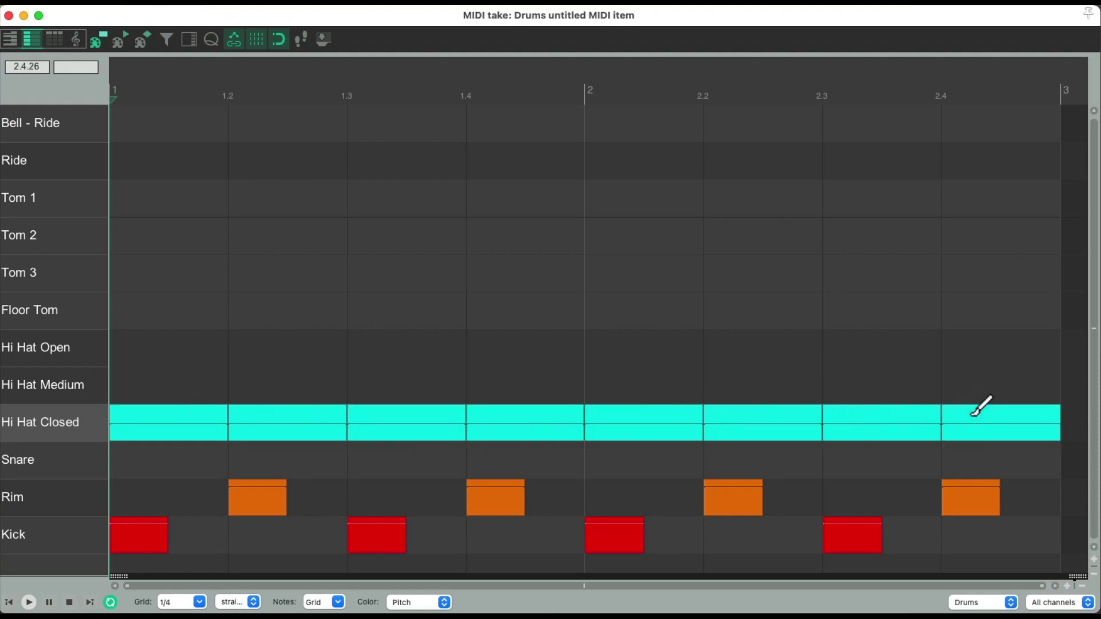
click(84, 398)
drag(168, 421, 167, 344)
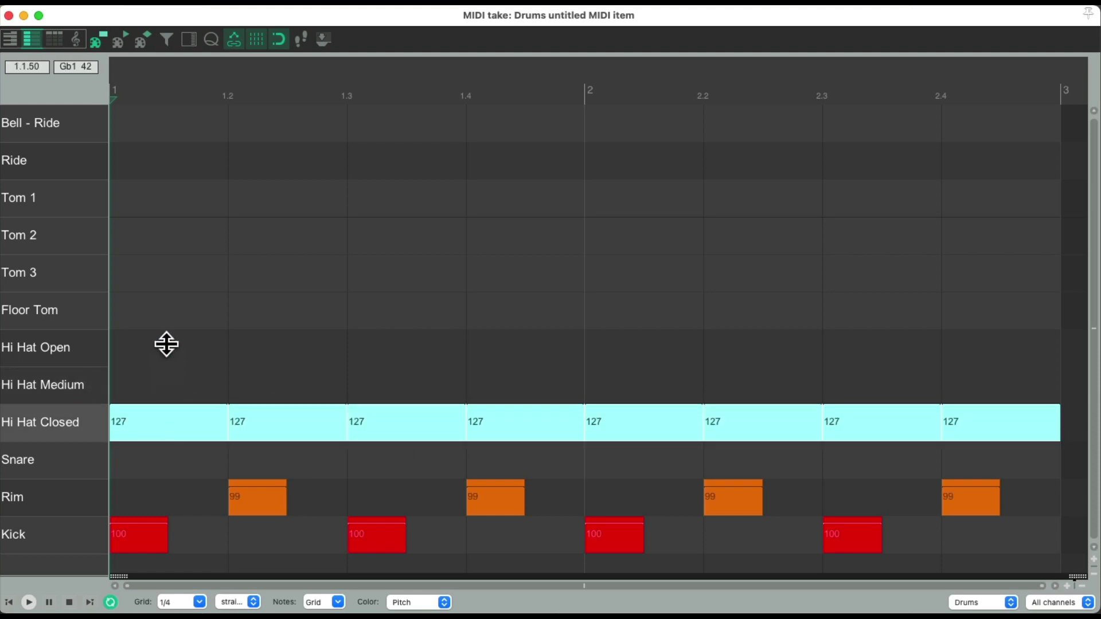
key(space)
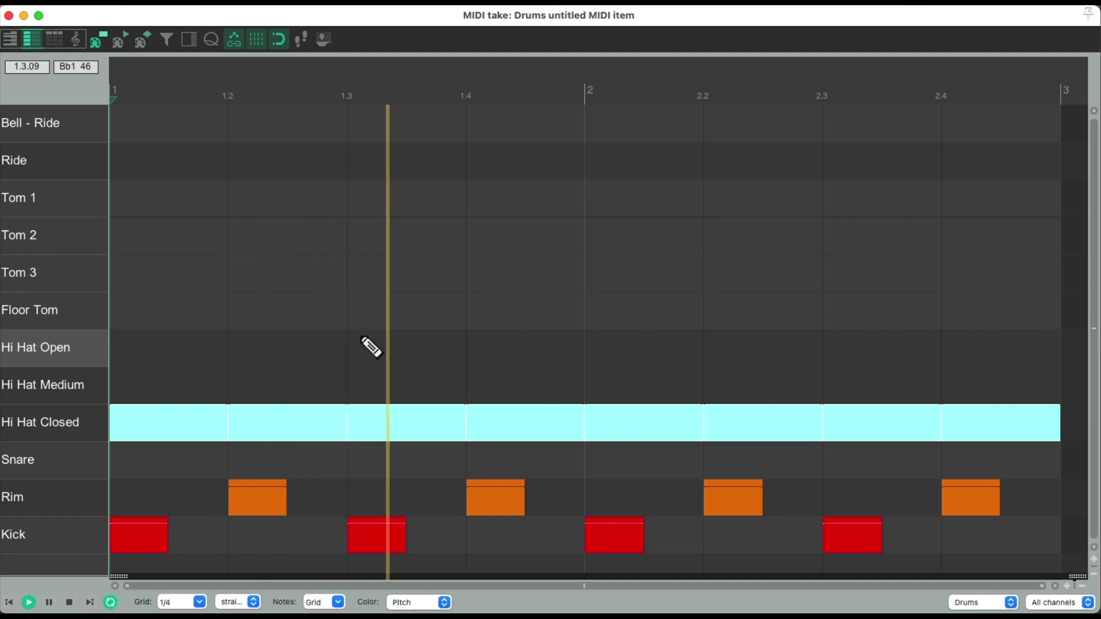
key(space)
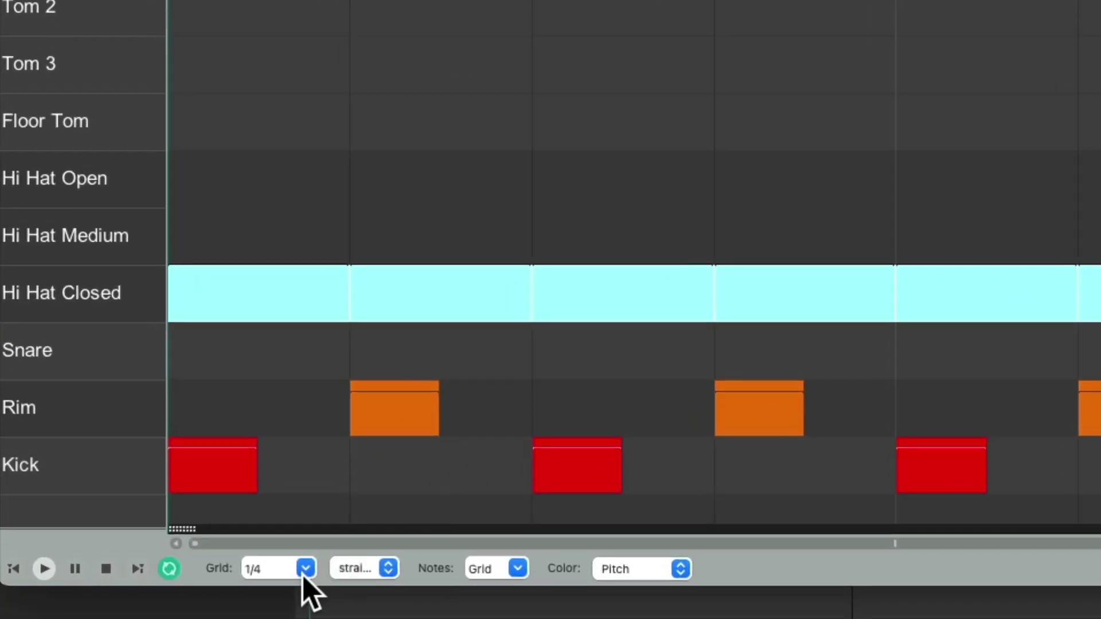
- With a 1/8 grid, shorten the hi-hats to eighths and copy them onto the offbeats
click(200, 602)
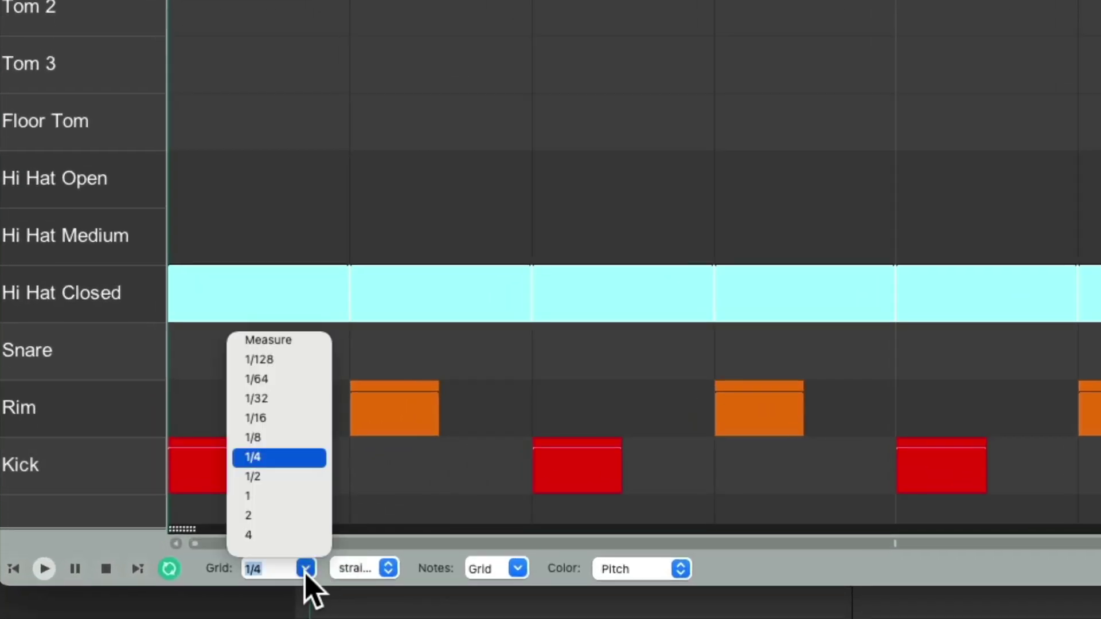
click(295, 438)
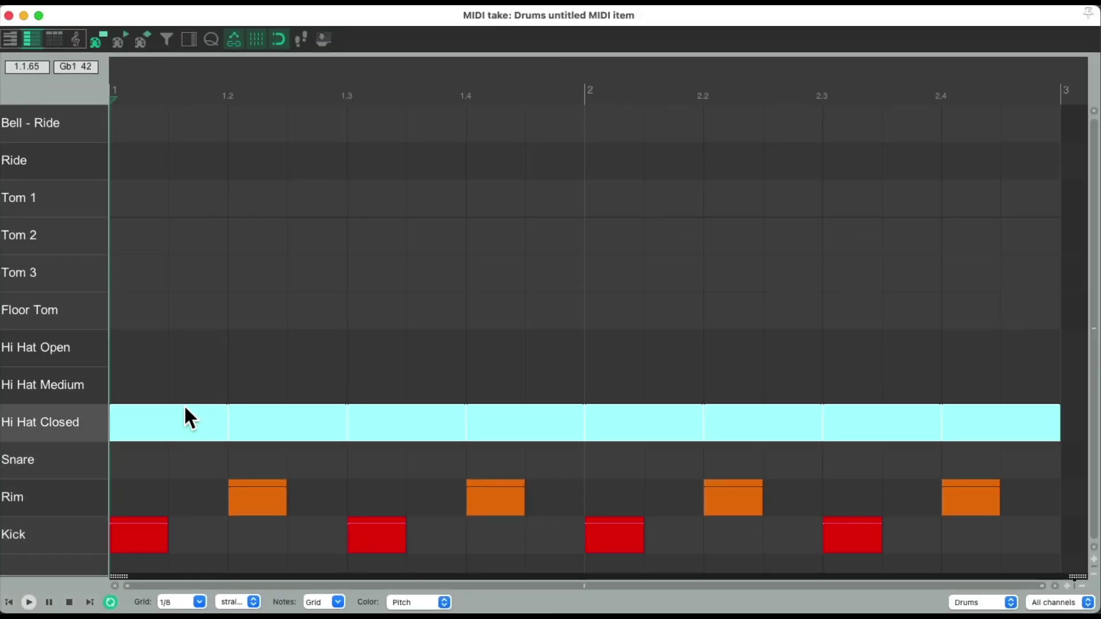
click(207, 427)
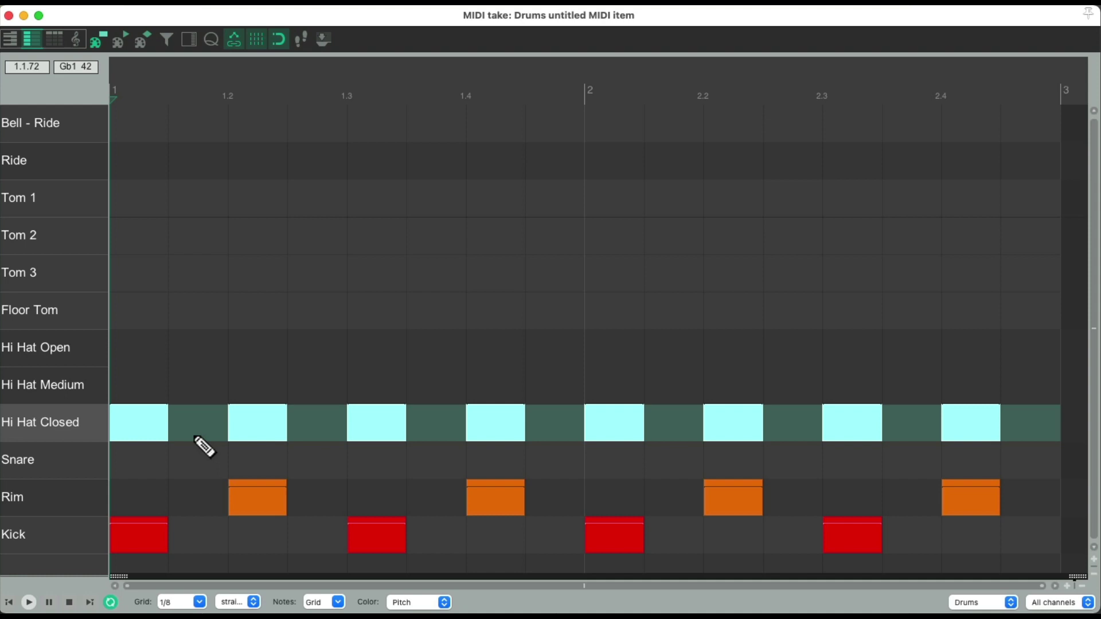
key(space)
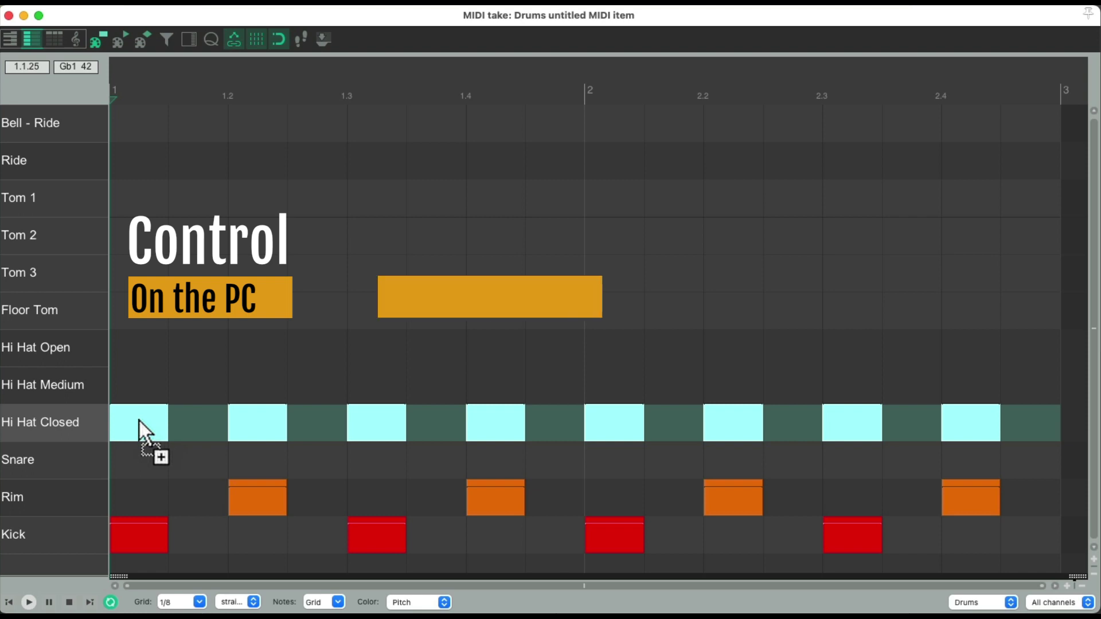
drag(139, 421, 192, 432)
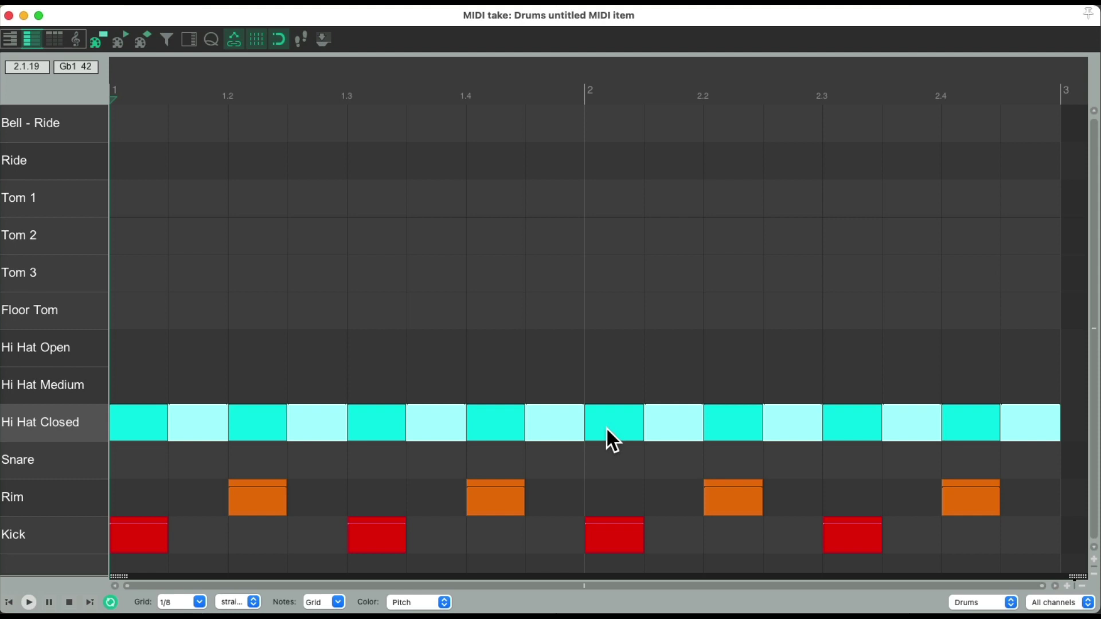
- Drop the off-beat hi-hat velocities to about 61 and play the accented groove
mouse_move(205, 408)
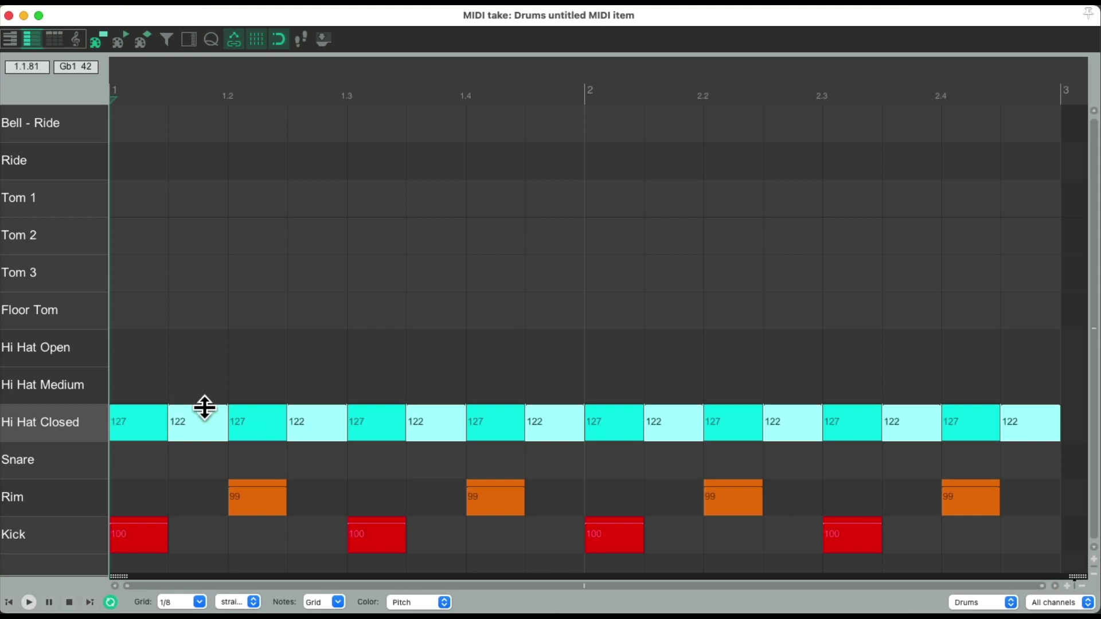
drag(205, 408, 208, 454)
key(space)
key(space)
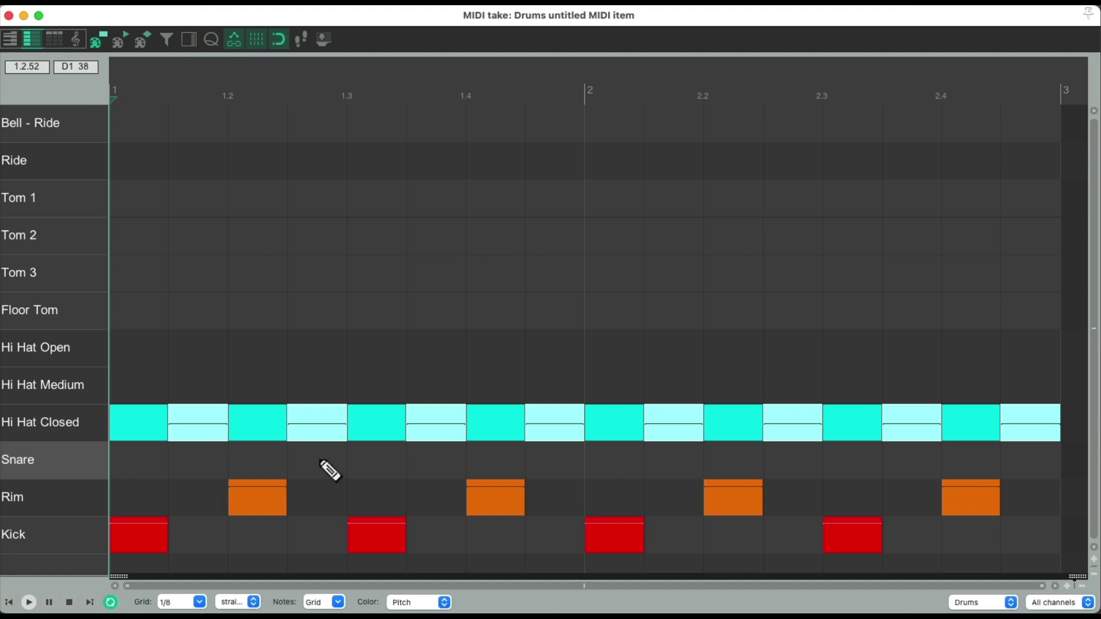
- Clear the hi-hats and repaint quarter notes across both bars on a 1/4 grid
click(79, 419)
click(79, 419)
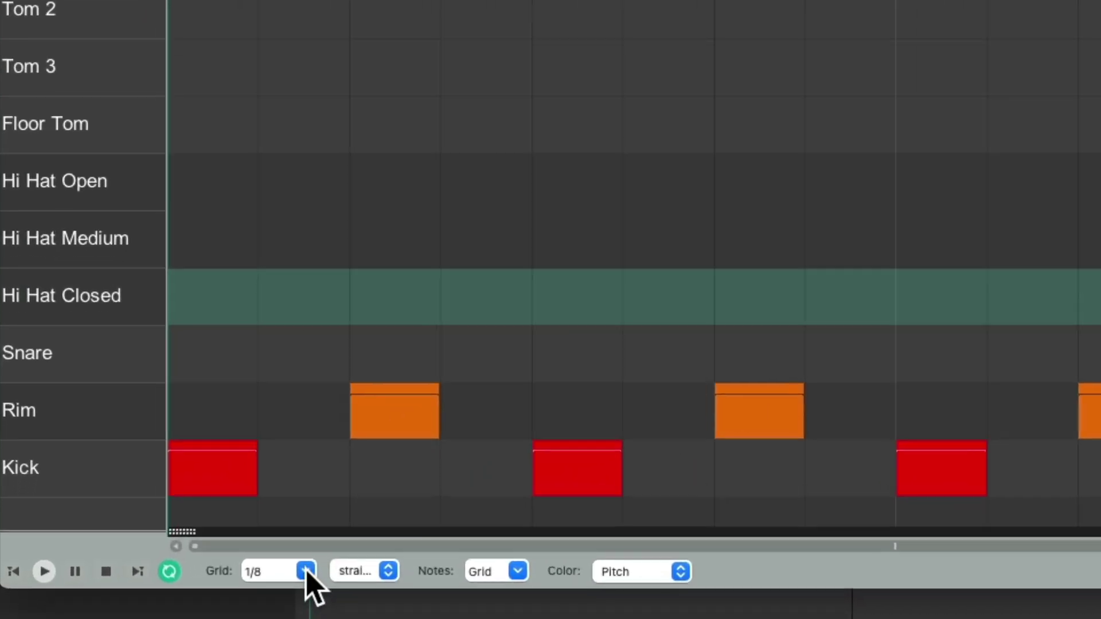
click(306, 570)
click(295, 460)
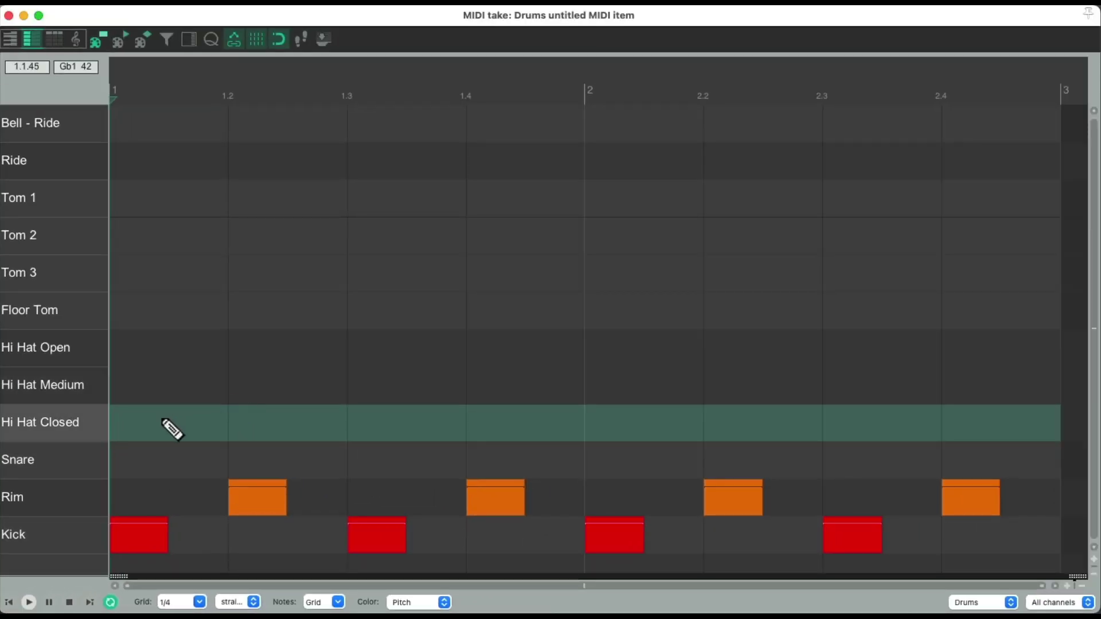
mouse_move(163, 419)
mouse_down()
mouse_move(829, 417)
mouse_move(958, 427)
mouse_up()
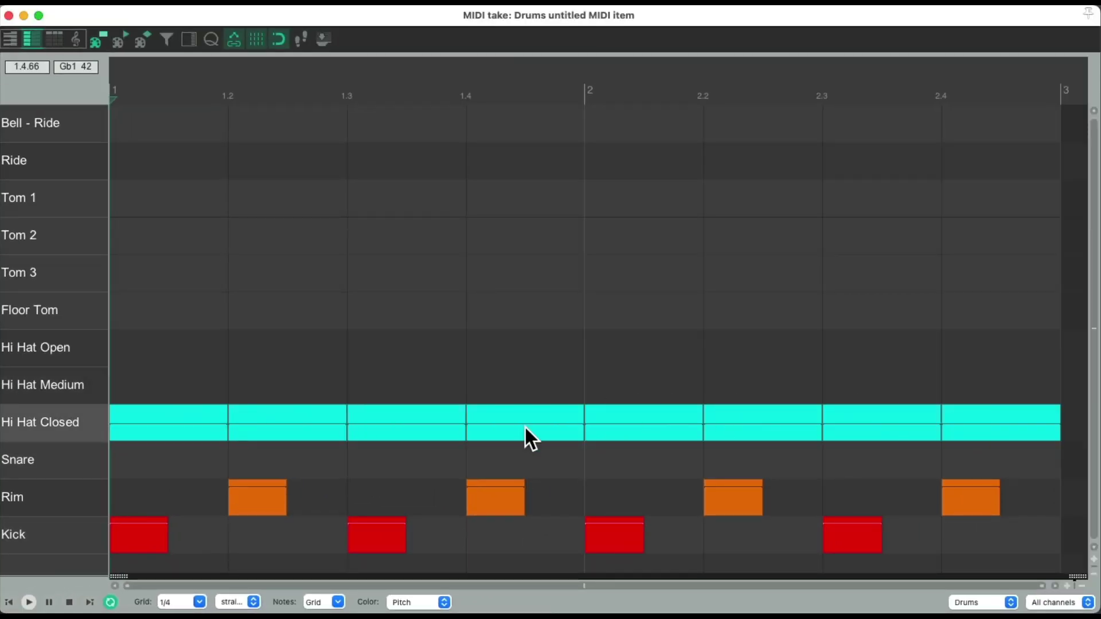
- On a 1/16 grid, shorten the hi-hats to sixteenths and copy them one sixteenth later
click(81, 424)
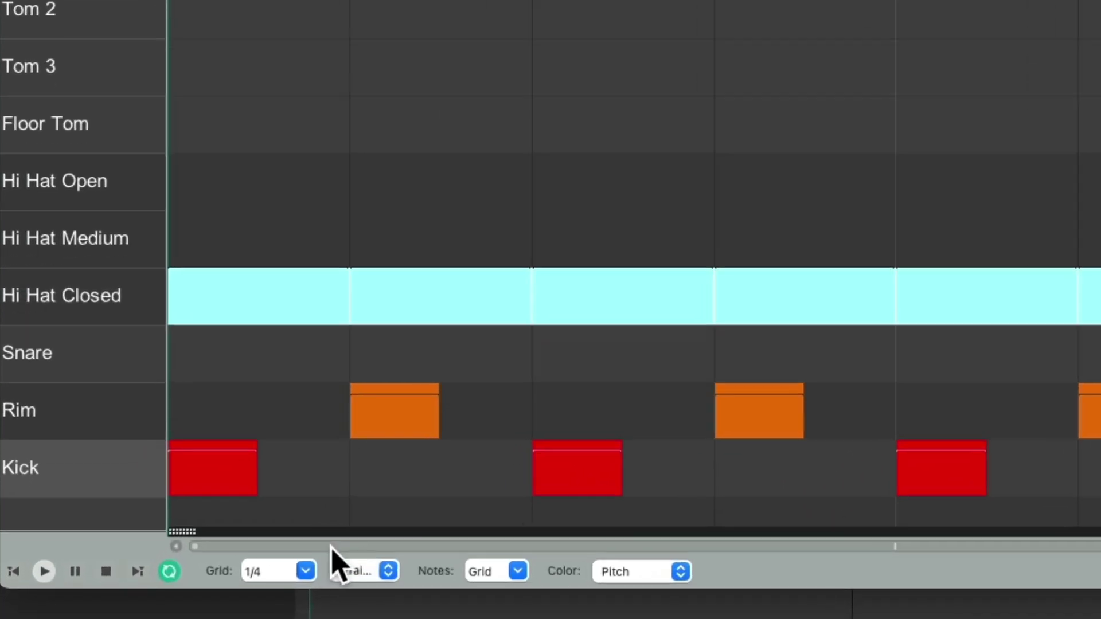
click(201, 601)
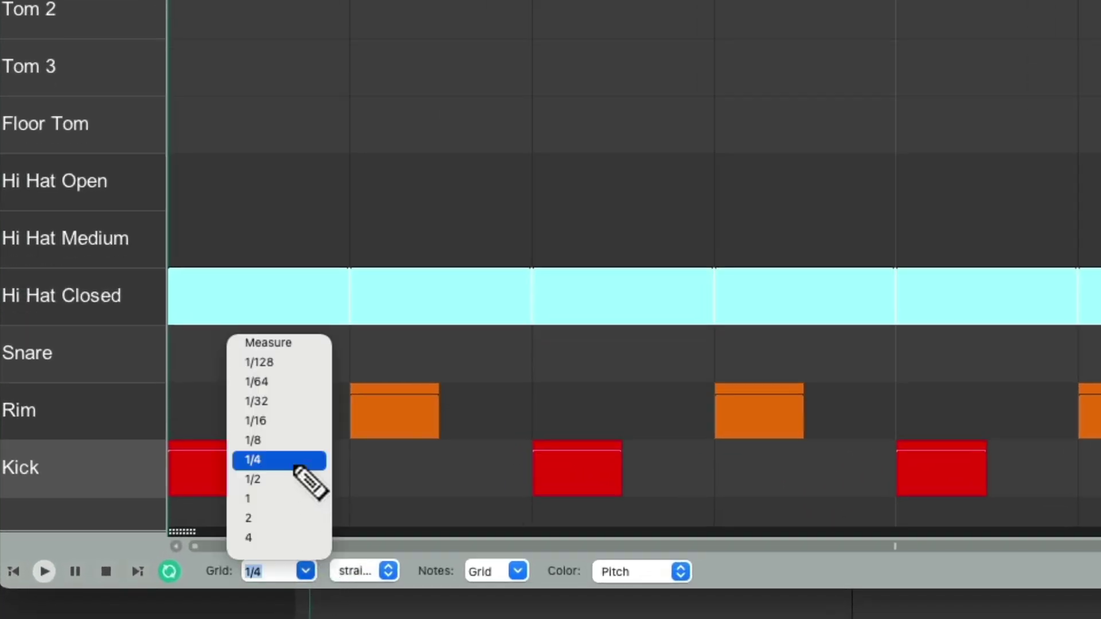
click(285, 421)
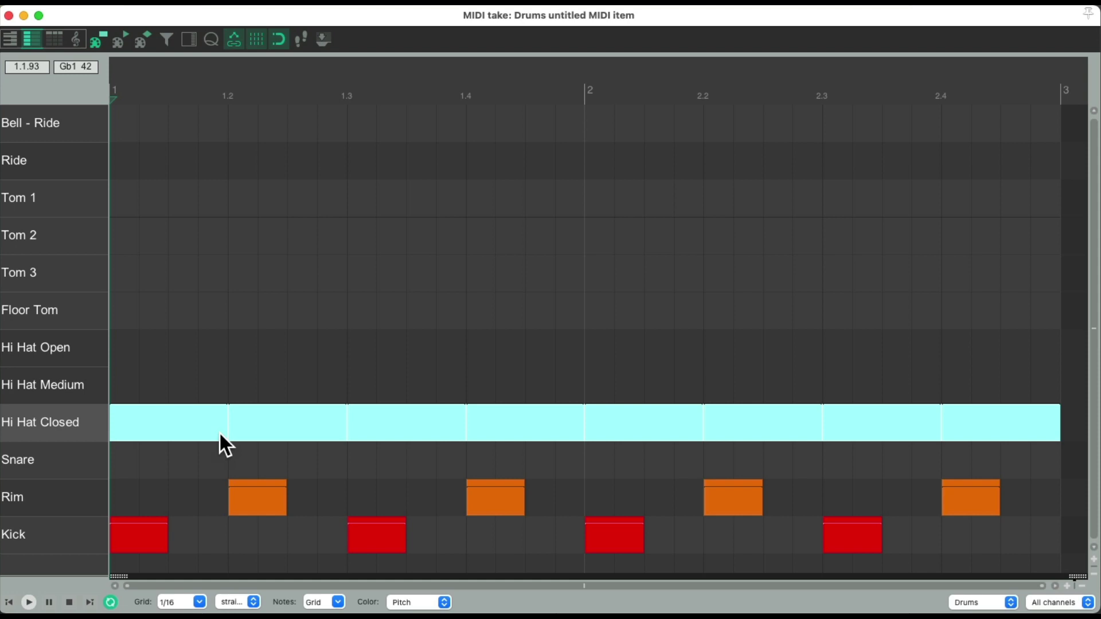
drag(221, 427, 140, 445)
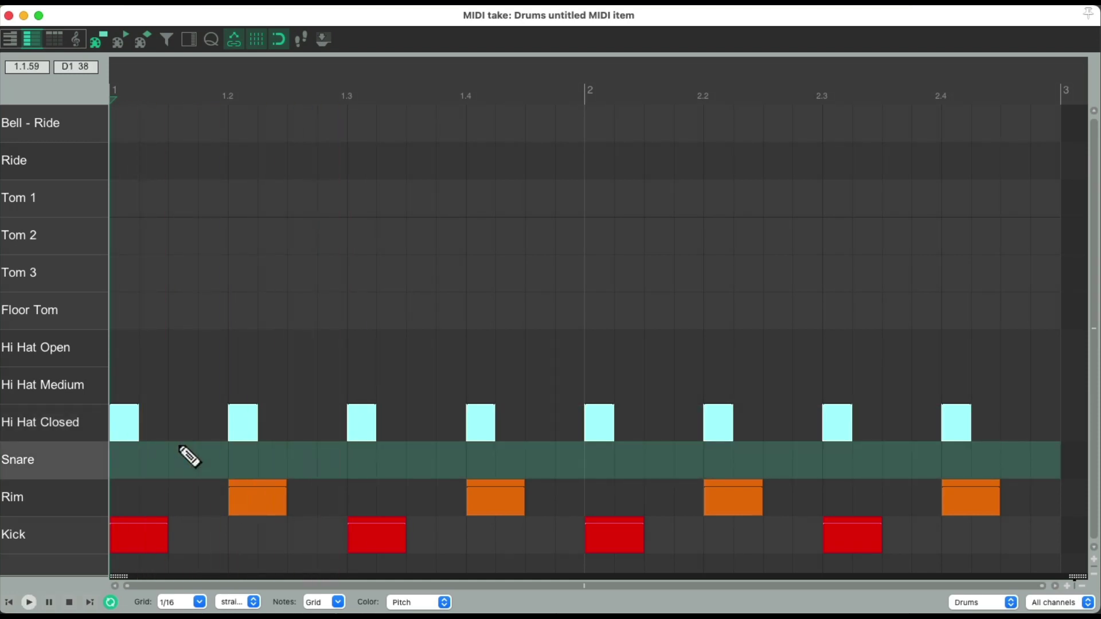
drag(127, 421, 181, 416)
- Play the pattern and lower the copied hi-hats' velocity to about 57
key(space)
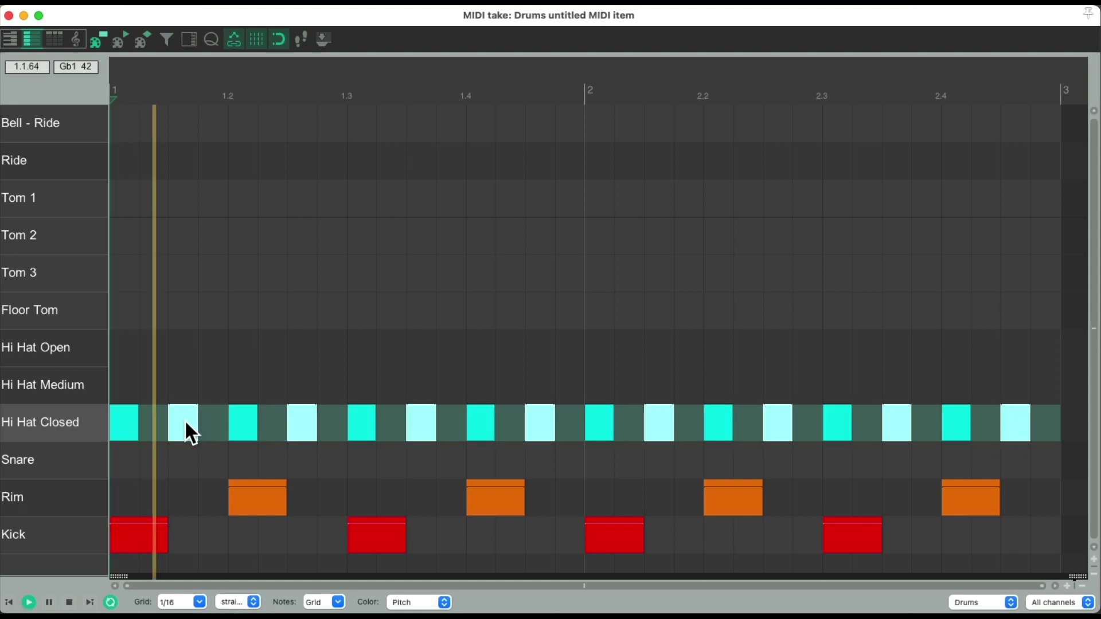
key(space)
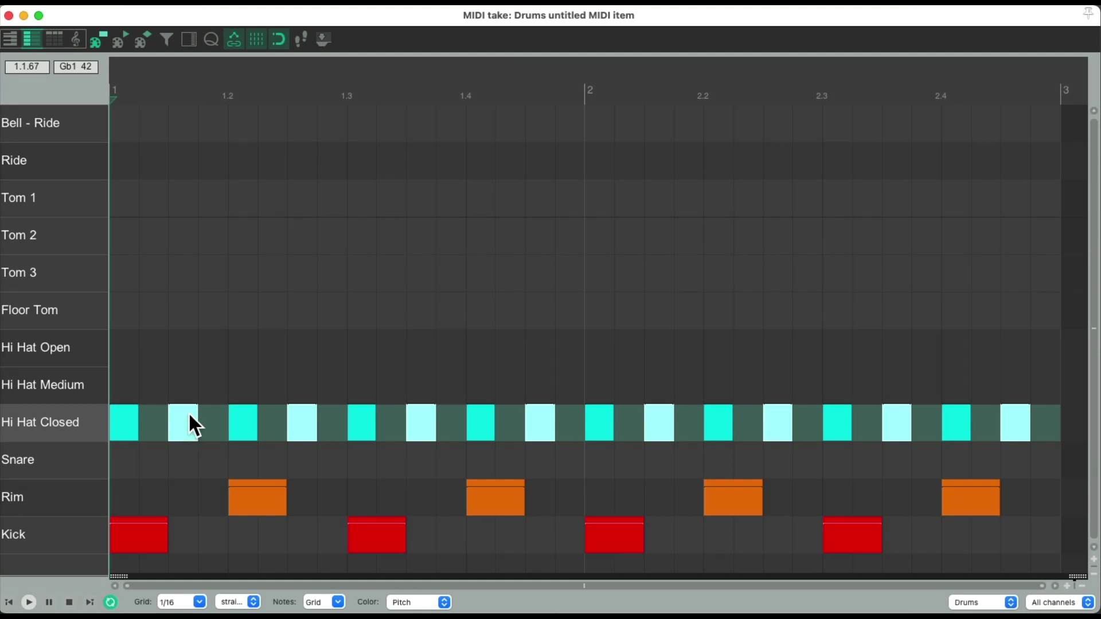
key(space)
mouse_move(183, 445)
mouse_down()
mouse_move(183, 484)
mouse_move(182, 454)
mouse_up()
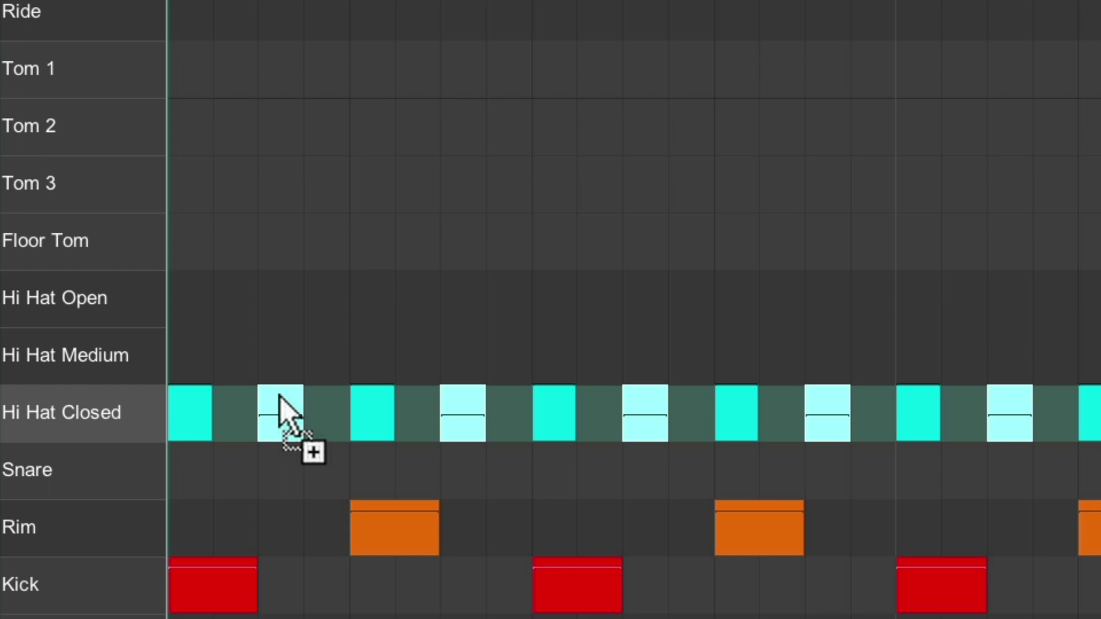
- Copy the soft hi-hats one sixteenth over and set their velocity low, around 18–34
drag(258, 399, 236, 401)
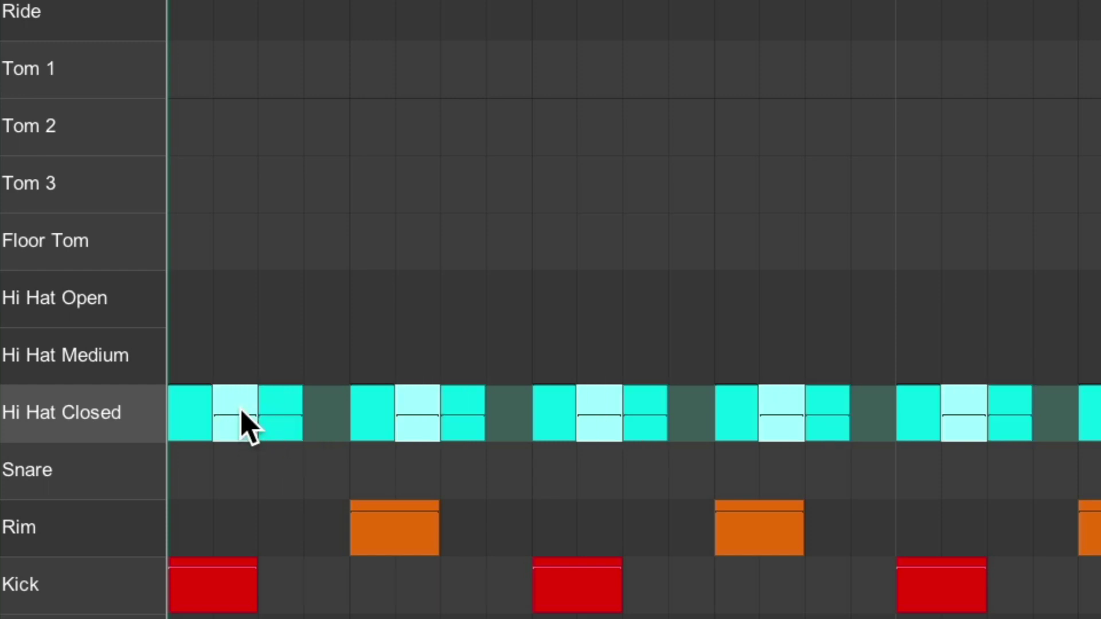
key(space)
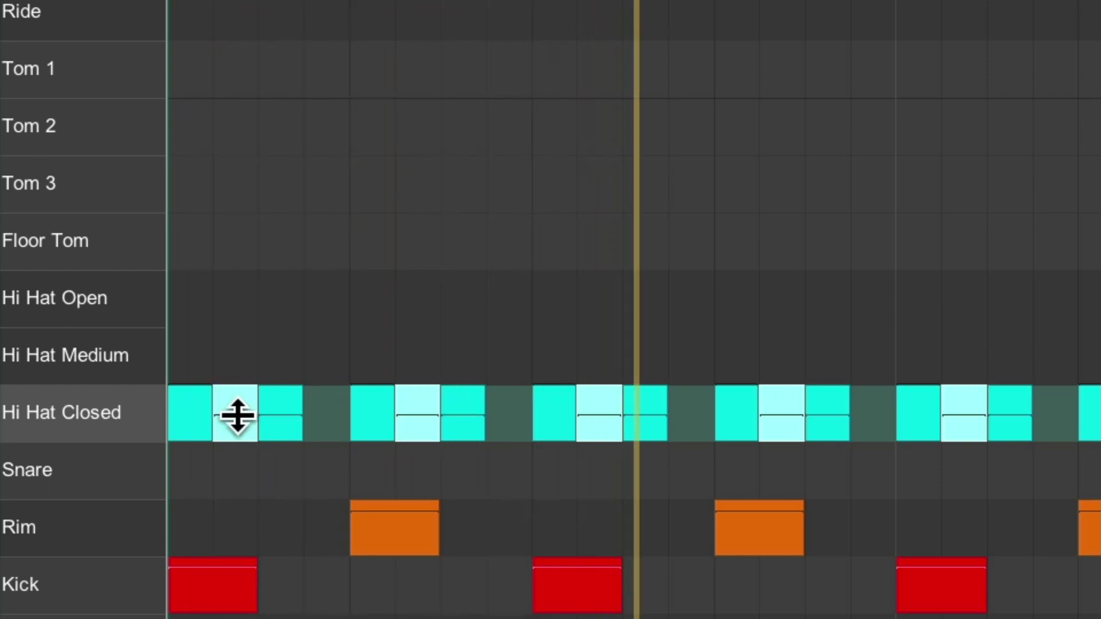
drag(237, 415, 331, 414)
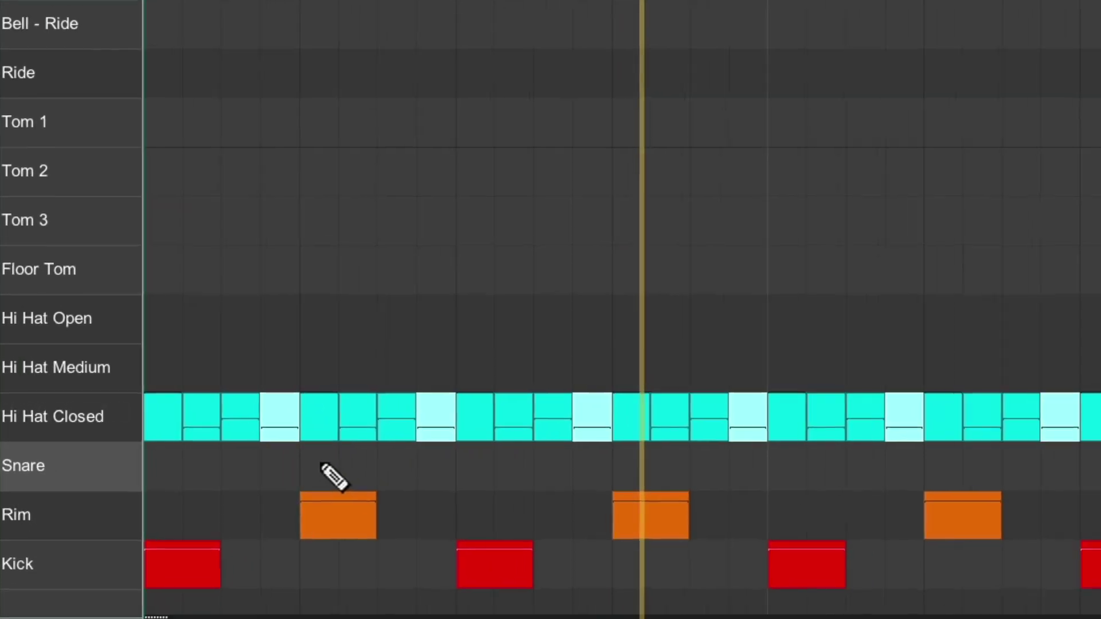
key(space)
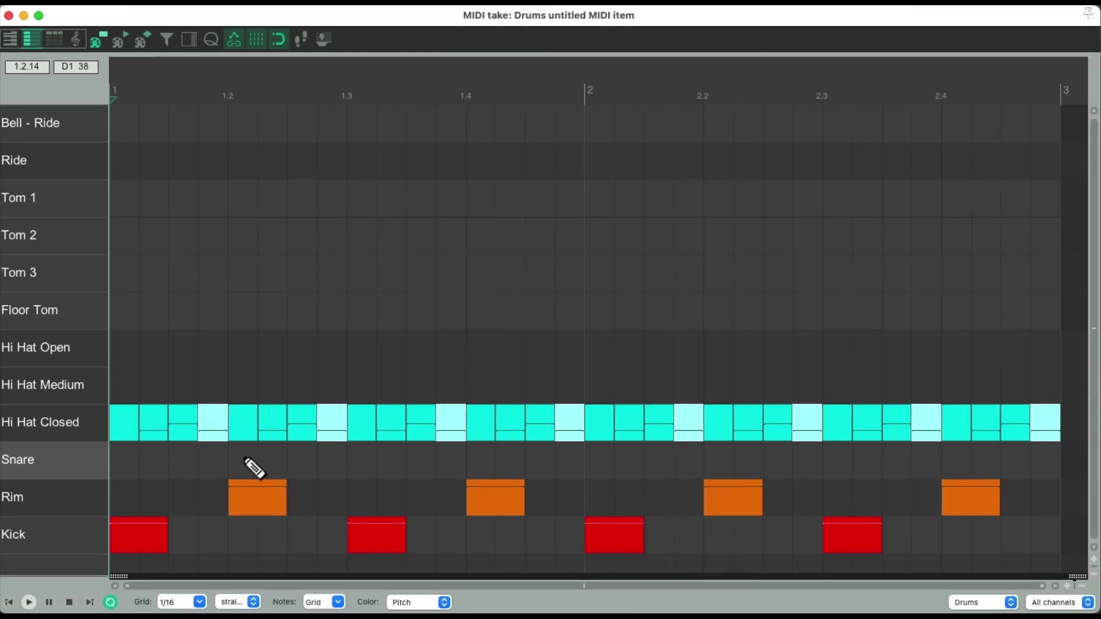
- Delete all Kick and Rim notes, raise every hi-hat to velocity 127, and play it alone
drag(131, 461, 1029, 533)
key(Delete)
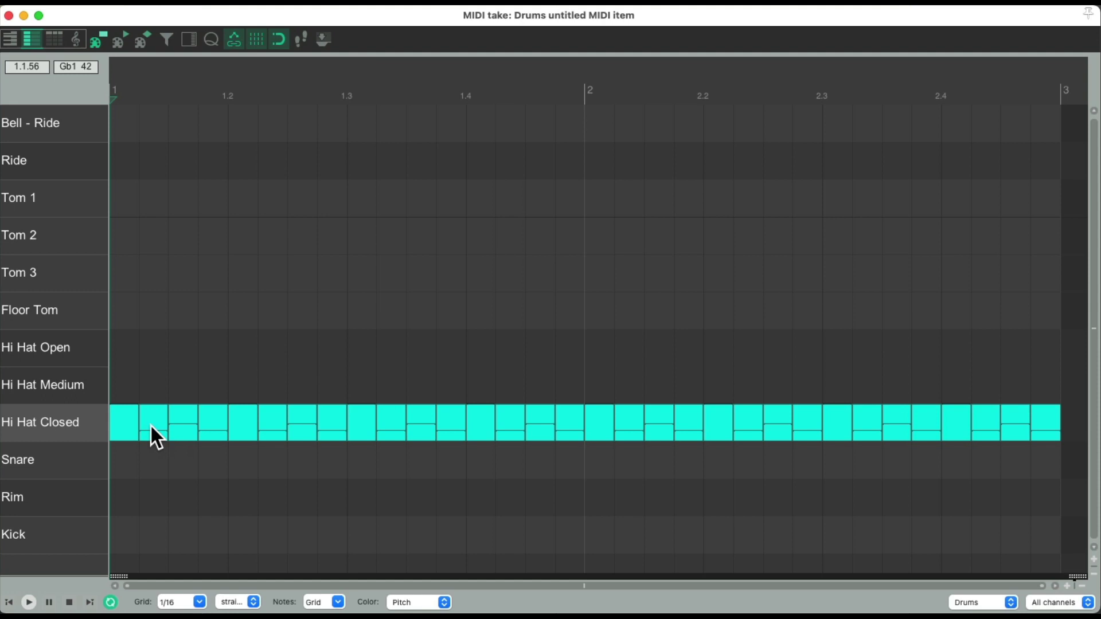
click(84, 417)
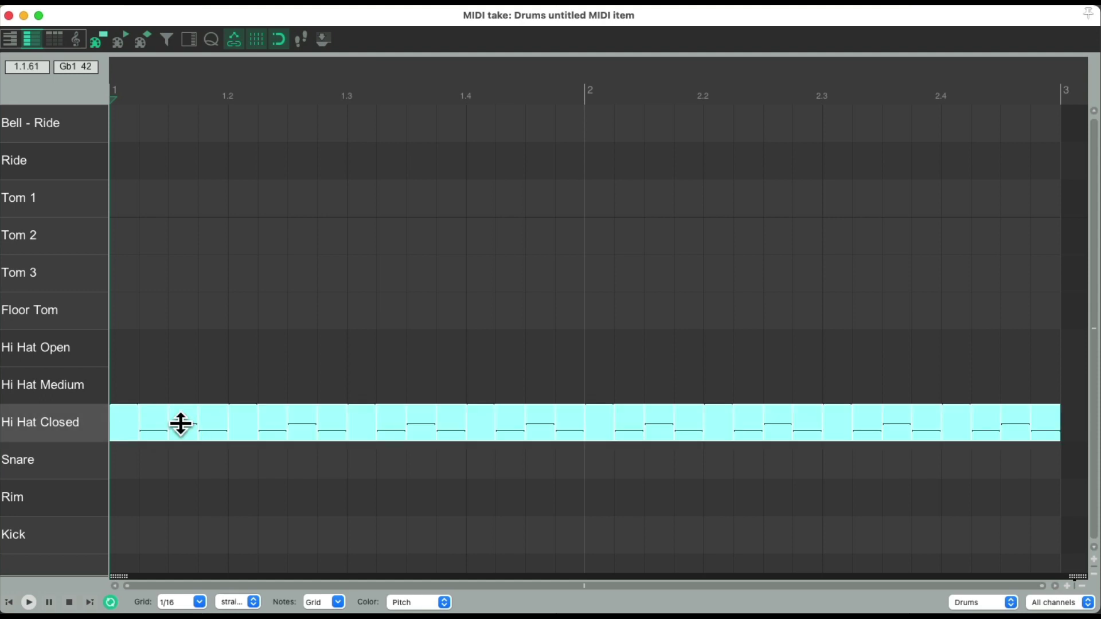
drag(181, 424, 177, 344)
key(space)
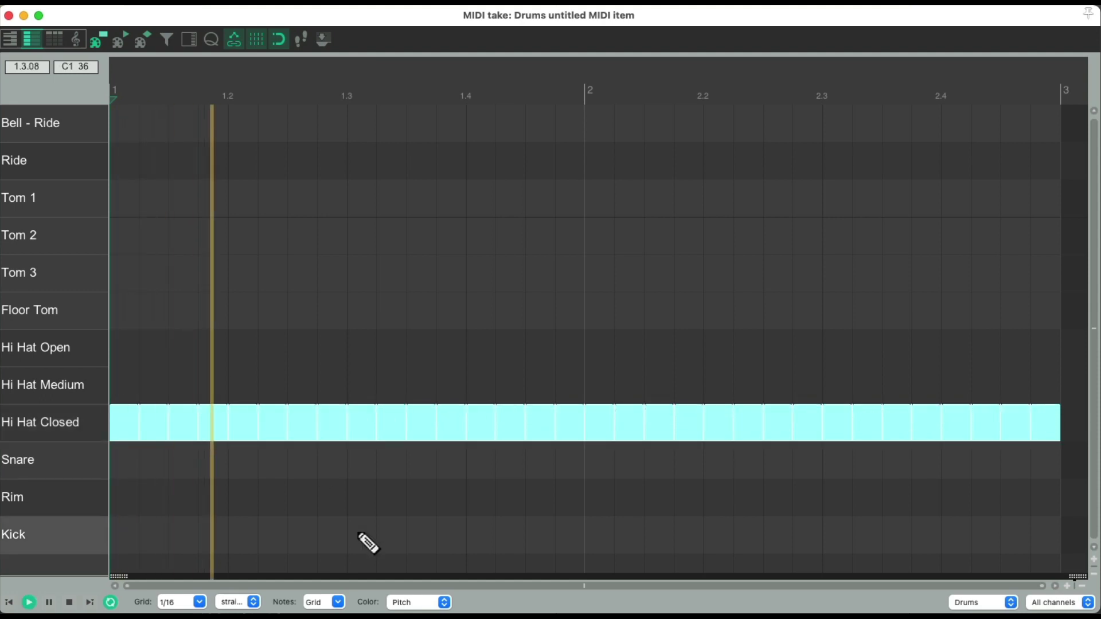
key(space)
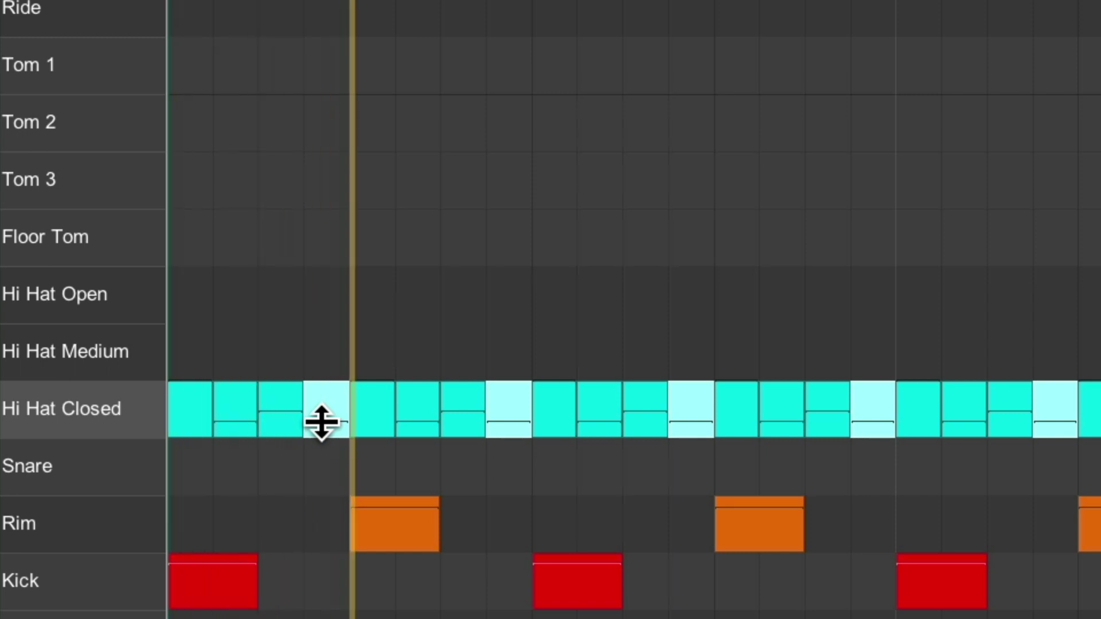
mouse_move(322, 423)
mouse_down()
mouse_move(319, 447)
mouse_move(318, 434)
mouse_up()
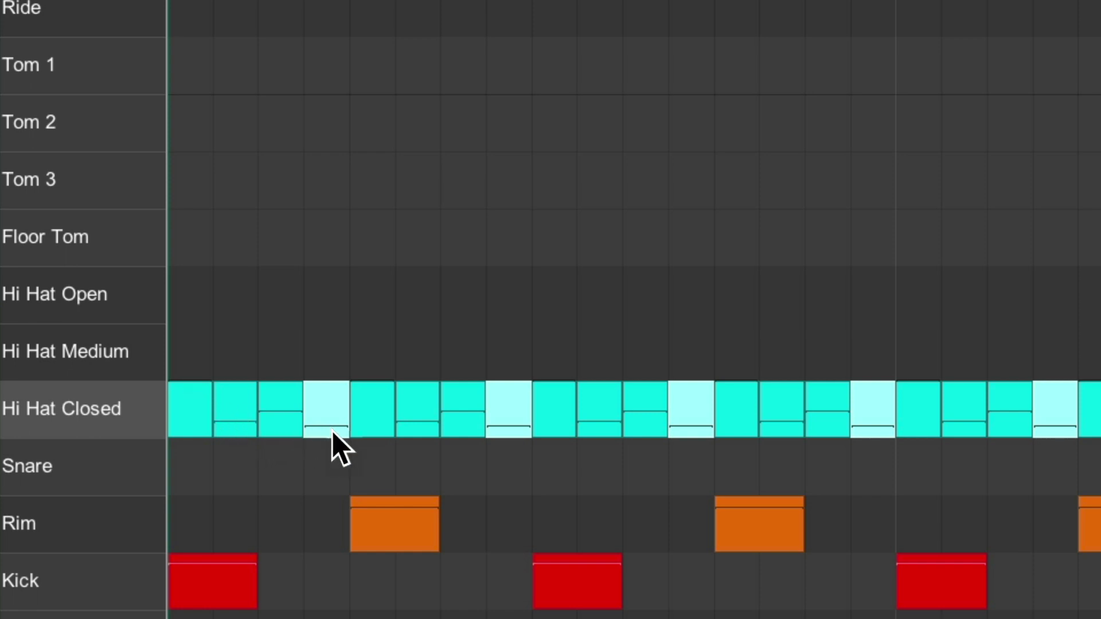
mouse_move(331, 421)
mouse_move(339, 388)
mouse_down()
mouse_move(334, 337)
mouse_move(336, 427)
mouse_move(335, 395)
mouse_up()
drag(341, 358, 342, 344)
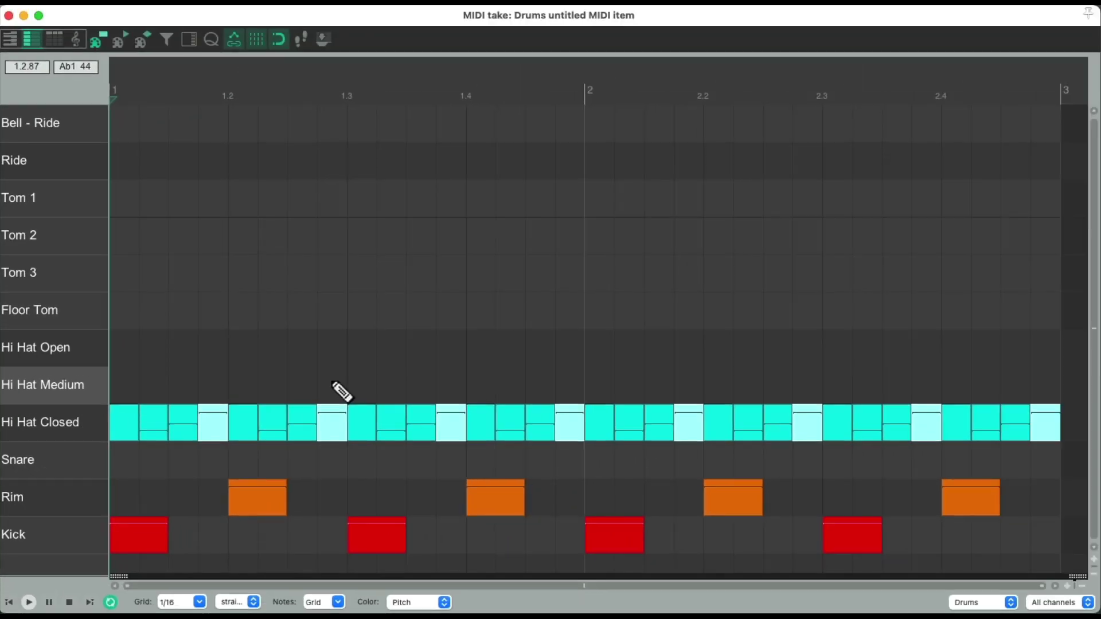
drag(125, 468, 986, 554)
key(Delete)
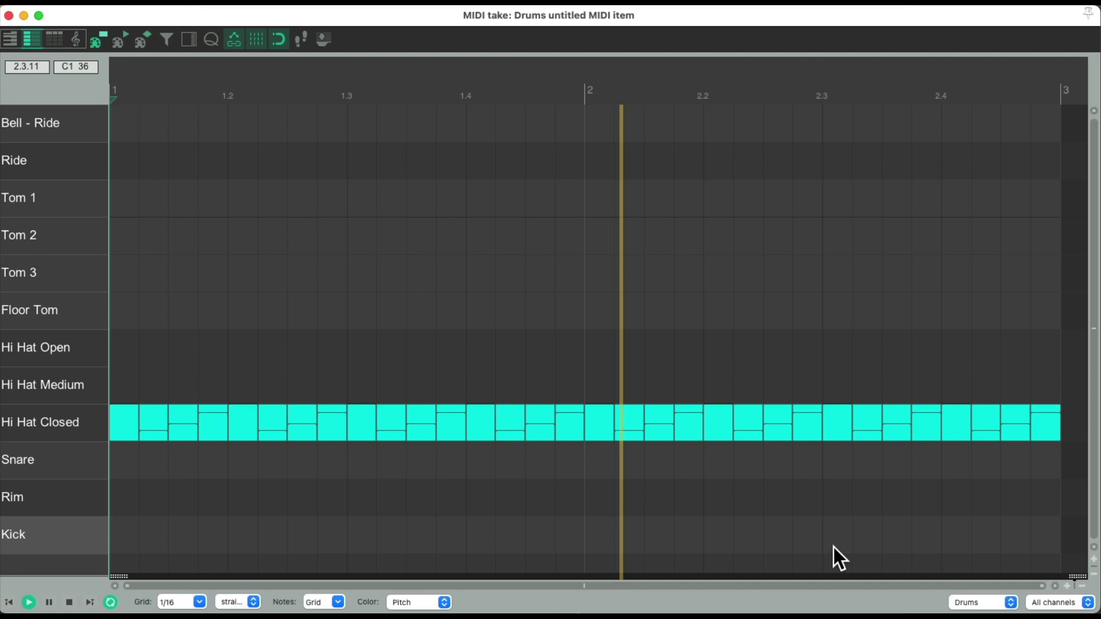
key(space)
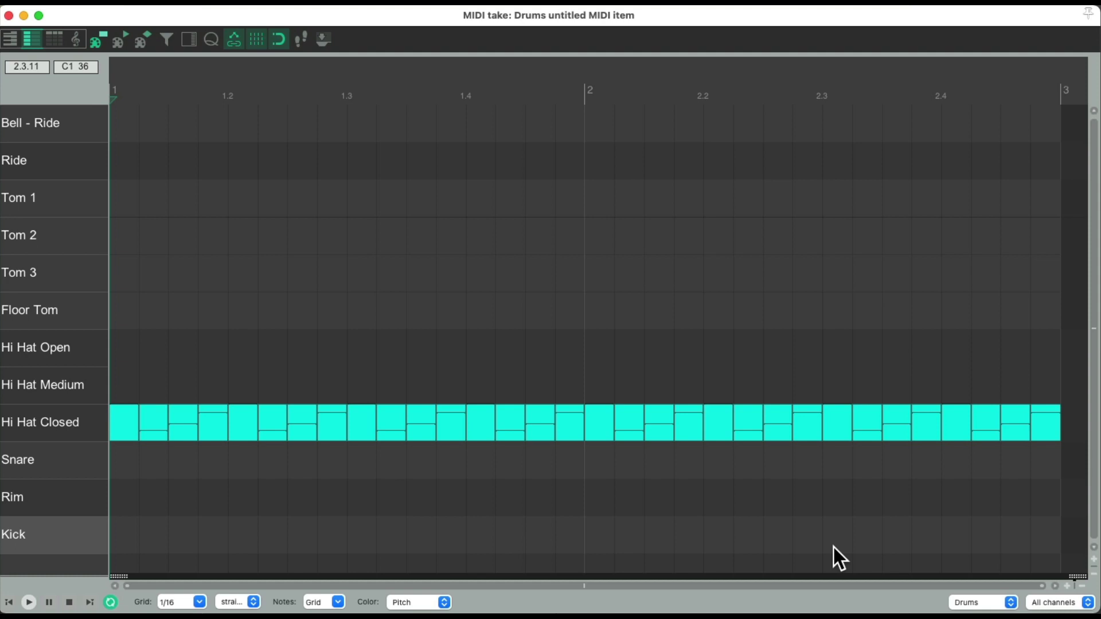
key(super+v)
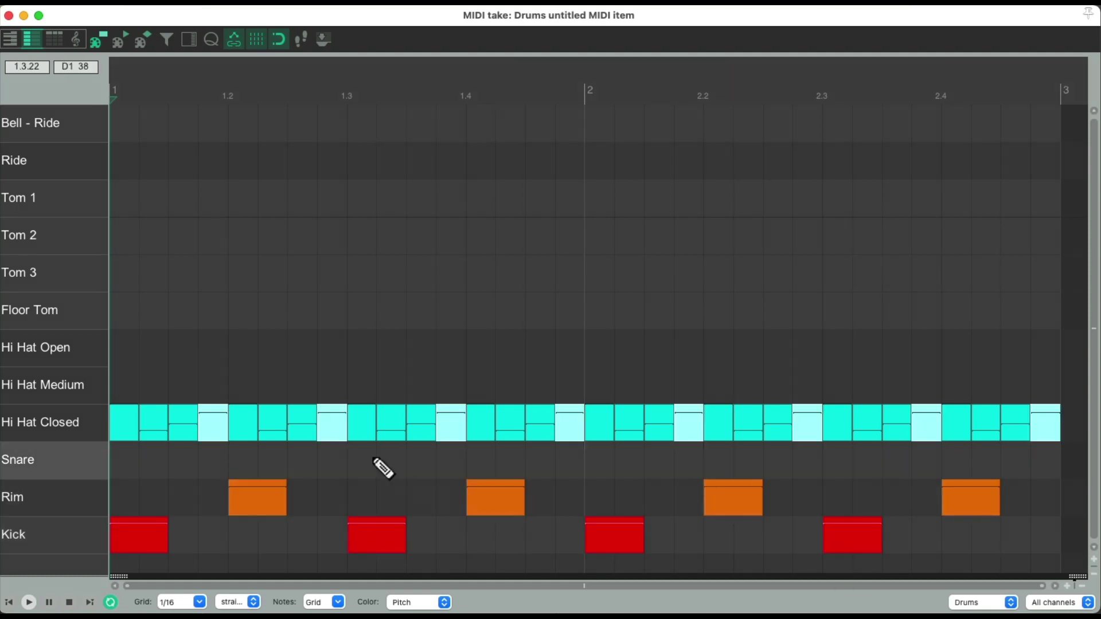
- Delete the Hi Hat Closed notes and paint quarter notes across the Floor Tom row on a 1/4 grid
click(76, 429)
key(Delete)
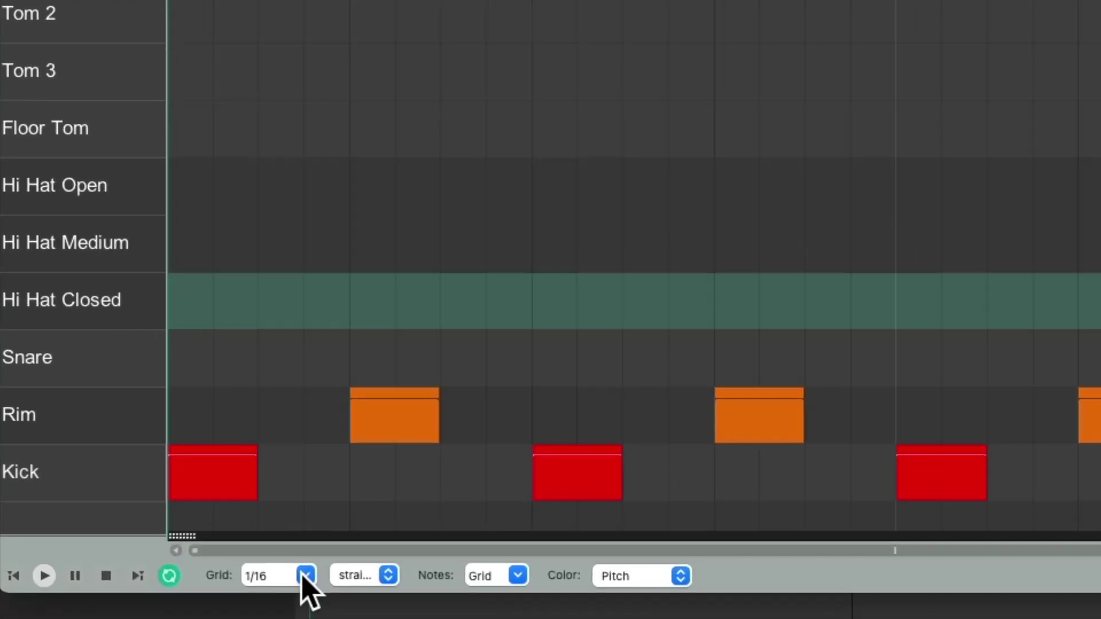
click(200, 603)
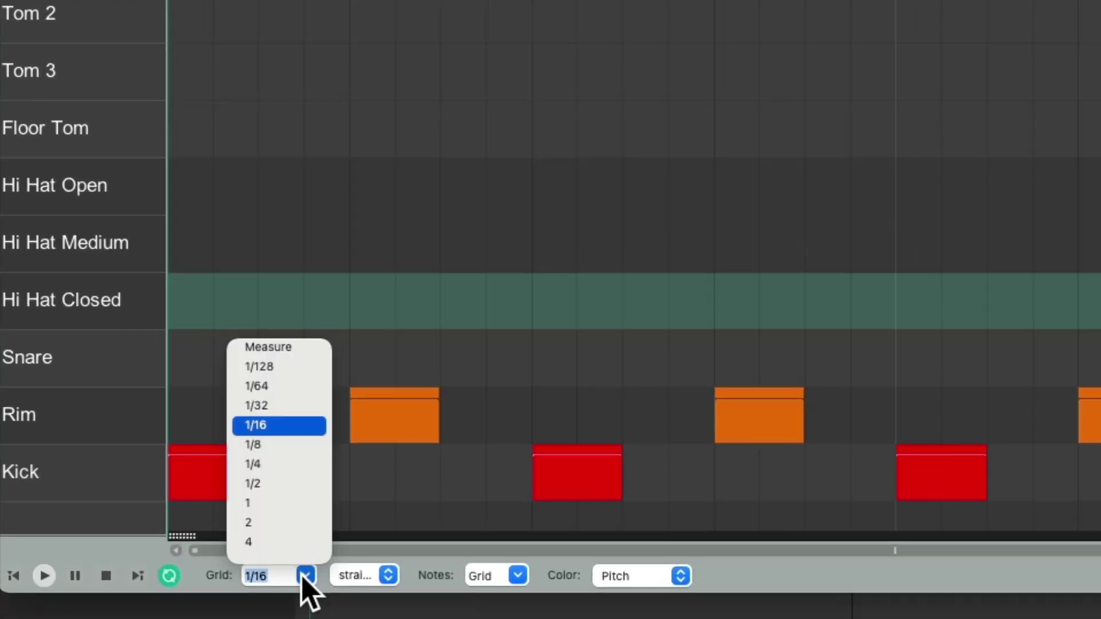
click(289, 465)
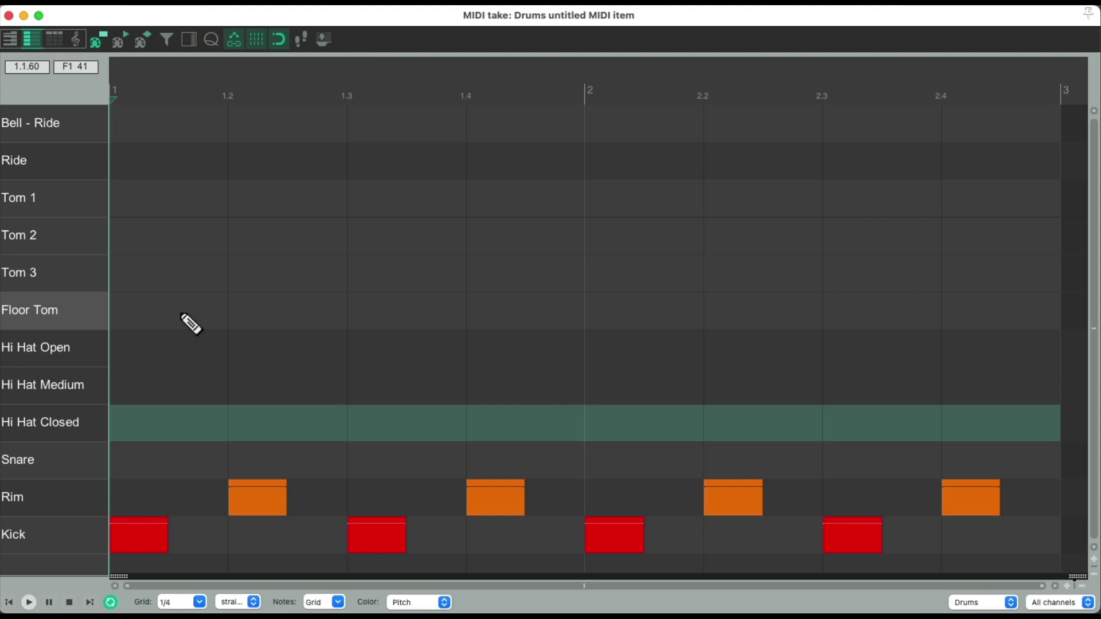
mouse_move(189, 323)
mouse_down()
mouse_move(233, 302)
mouse_move(929, 310)
mouse_move(983, 322)
mouse_up()
- Return the grid to 1/16 and shorten all Floor Tom notes to sixteenths
click(309, 577)
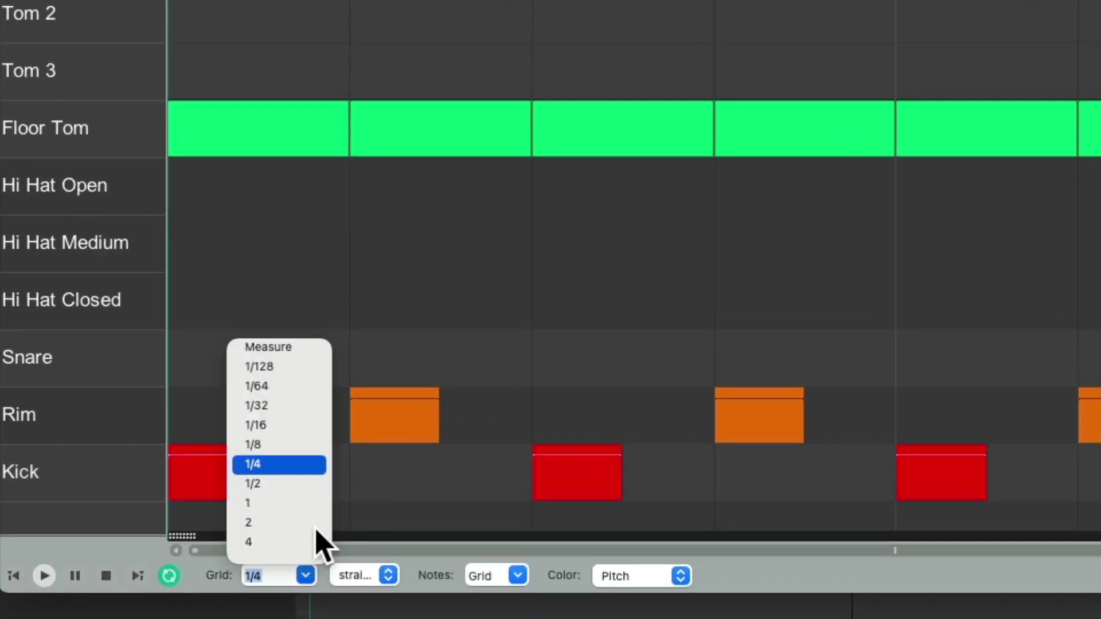
click(298, 423)
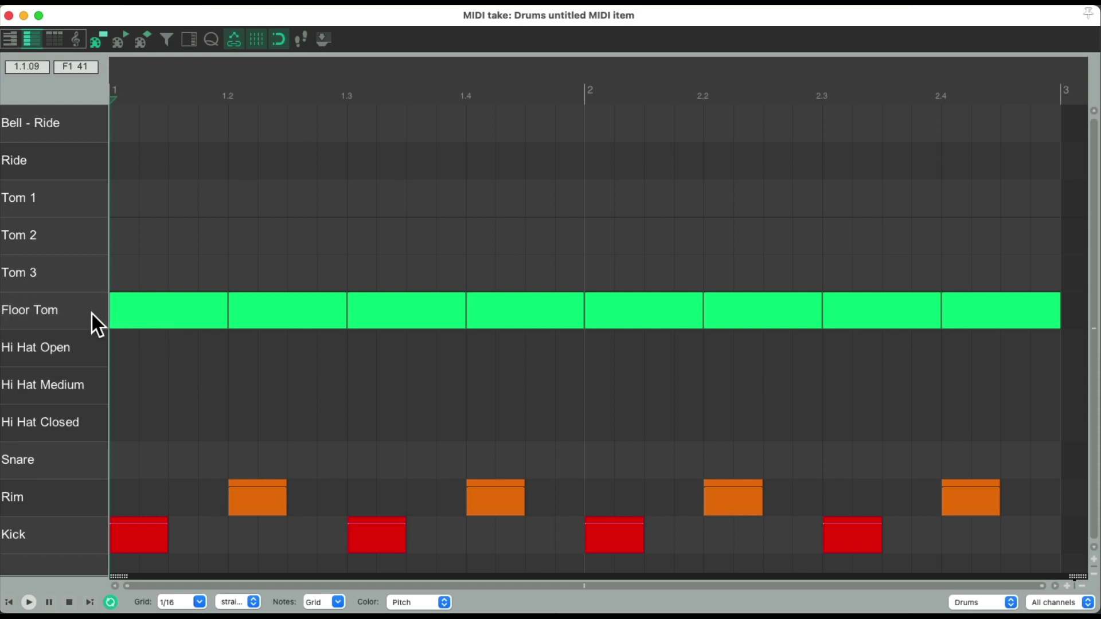
click(92, 315)
drag(221, 309, 127, 325)
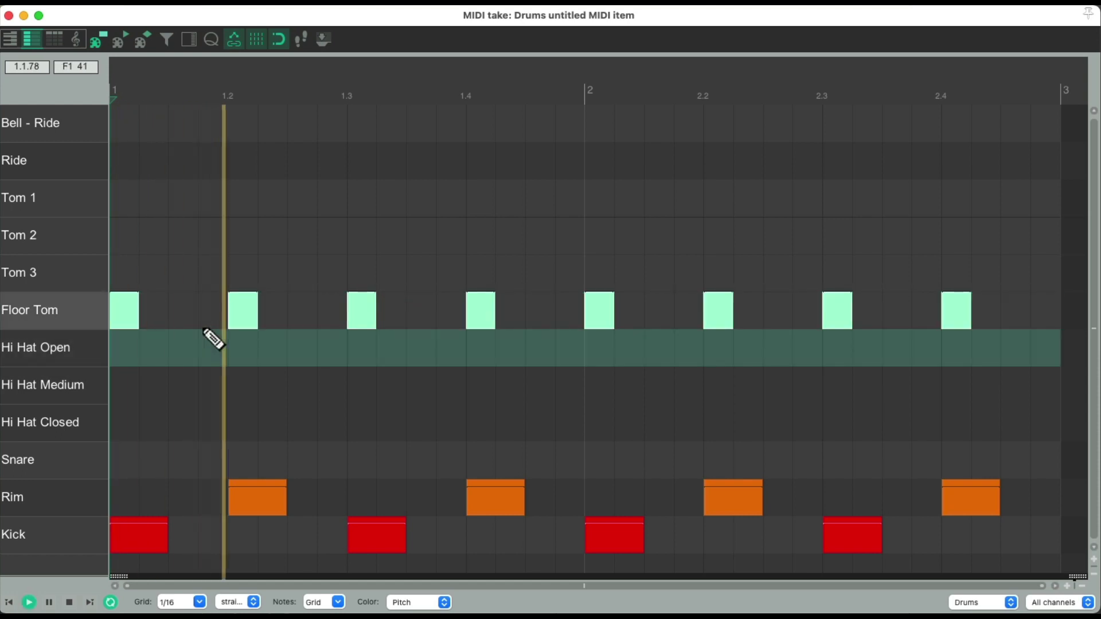
key(space)
- Copy the floor tom notes onto the offbeat eighths at velocity 46, then audition the pattern
drag(129, 306, 188, 316)
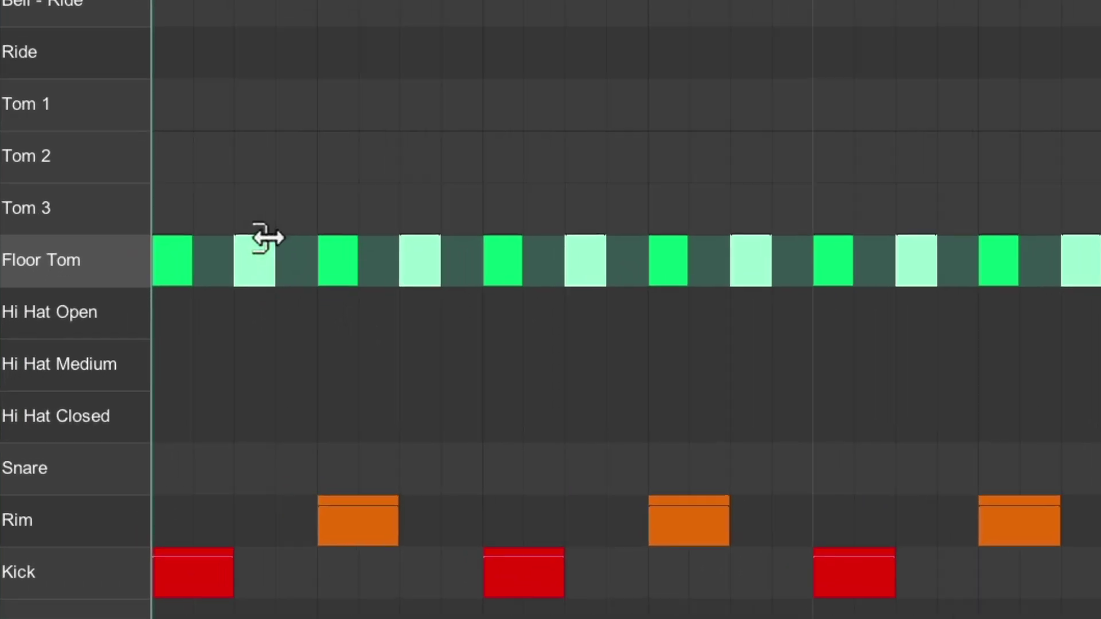
drag(285, 214, 289, 308)
key(space)
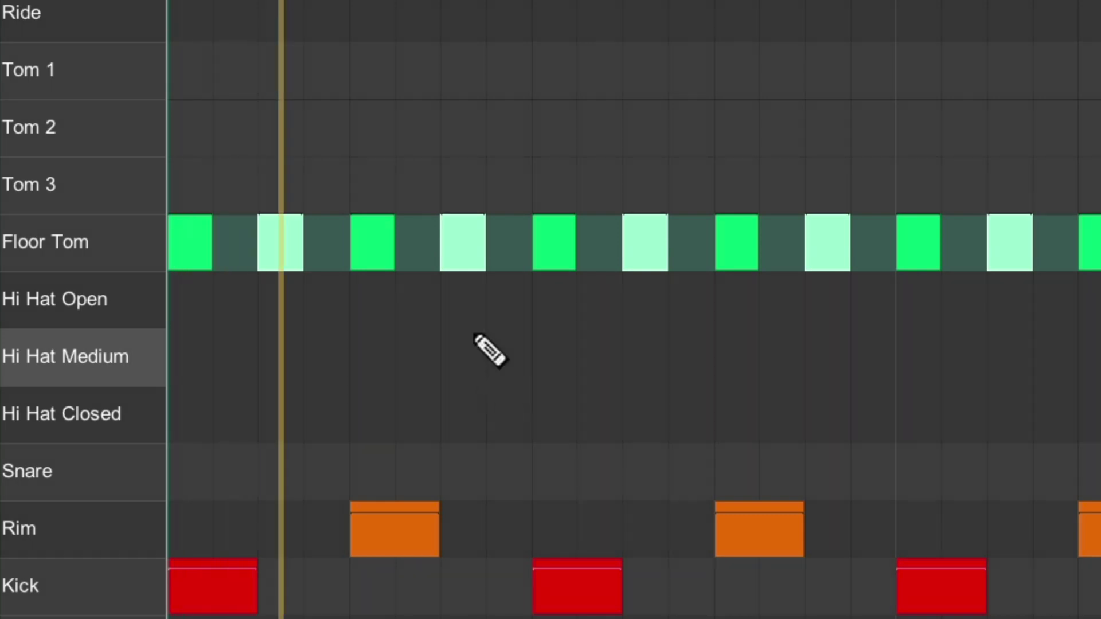
key(space)
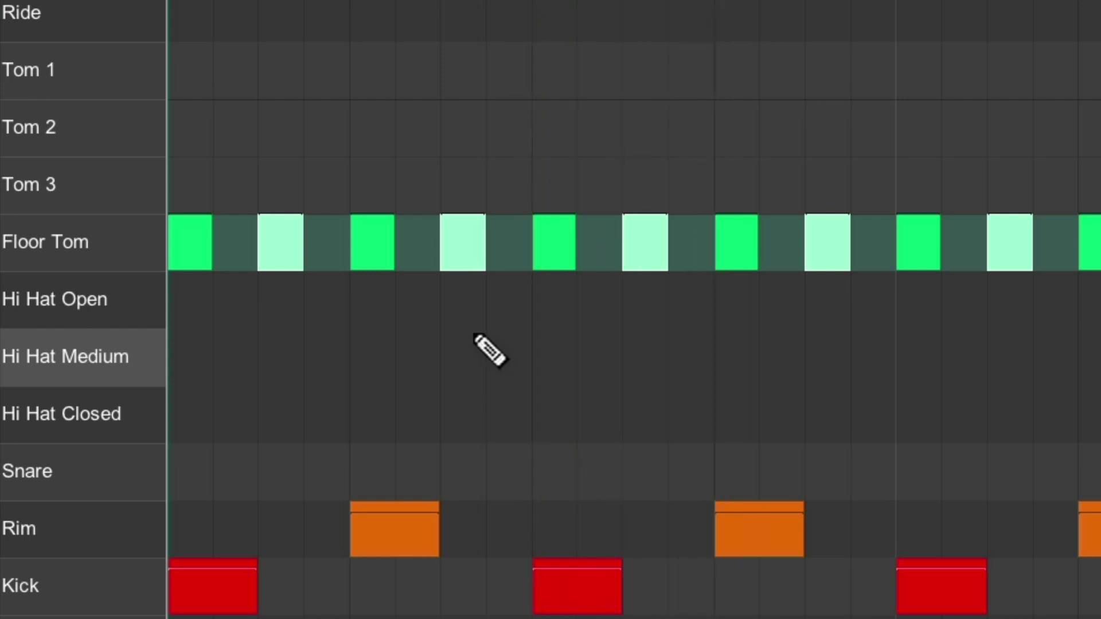
key(space)
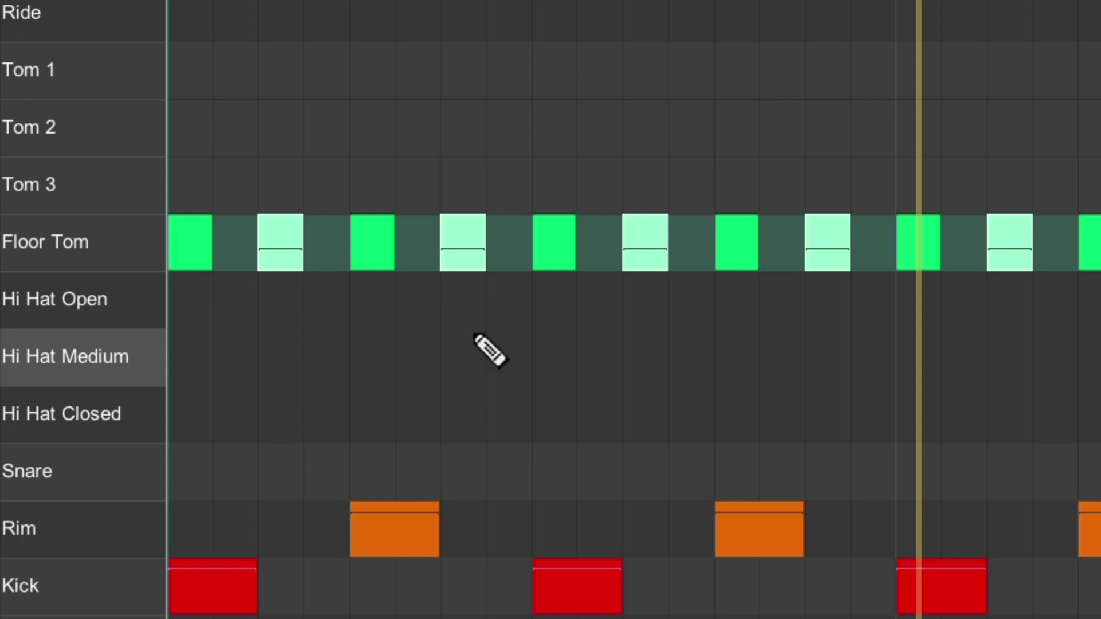
key(space)
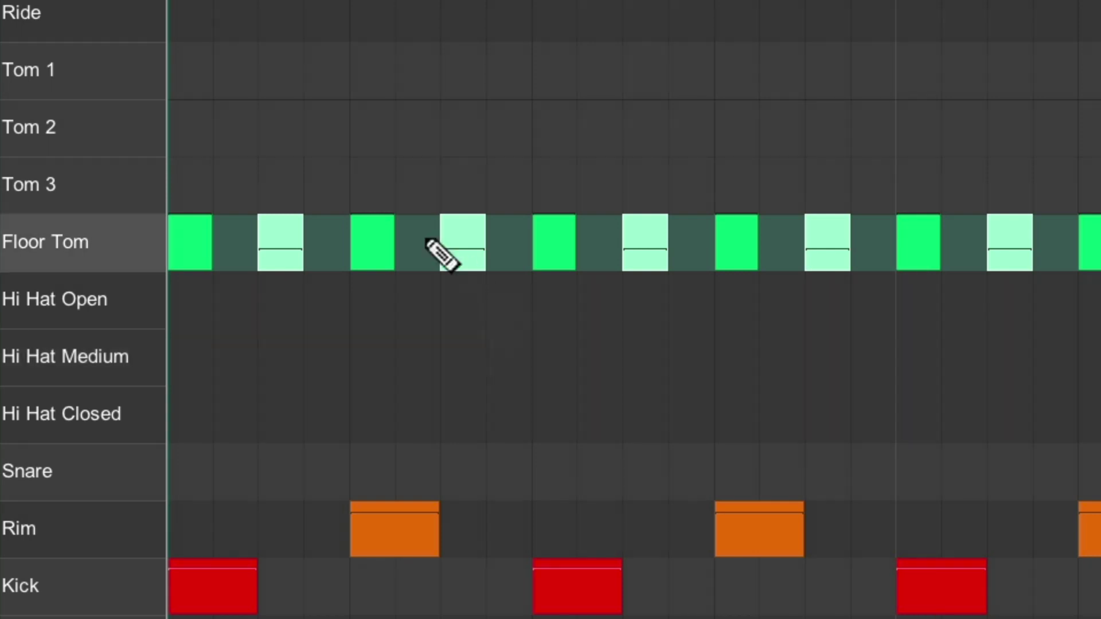
- Copy the soft floor tom notes one sixteenth earlier, giving each beat velocities 127, 40, 46, 34
mouse_move(279, 232)
mouse_down()
mouse_move(241, 233)
mouse_move(243, 285)
mouse_move(243, 248)
mouse_move(241, 261)
mouse_move(330, 230)
mouse_move(324, 261)
mouse_up()
key(space)
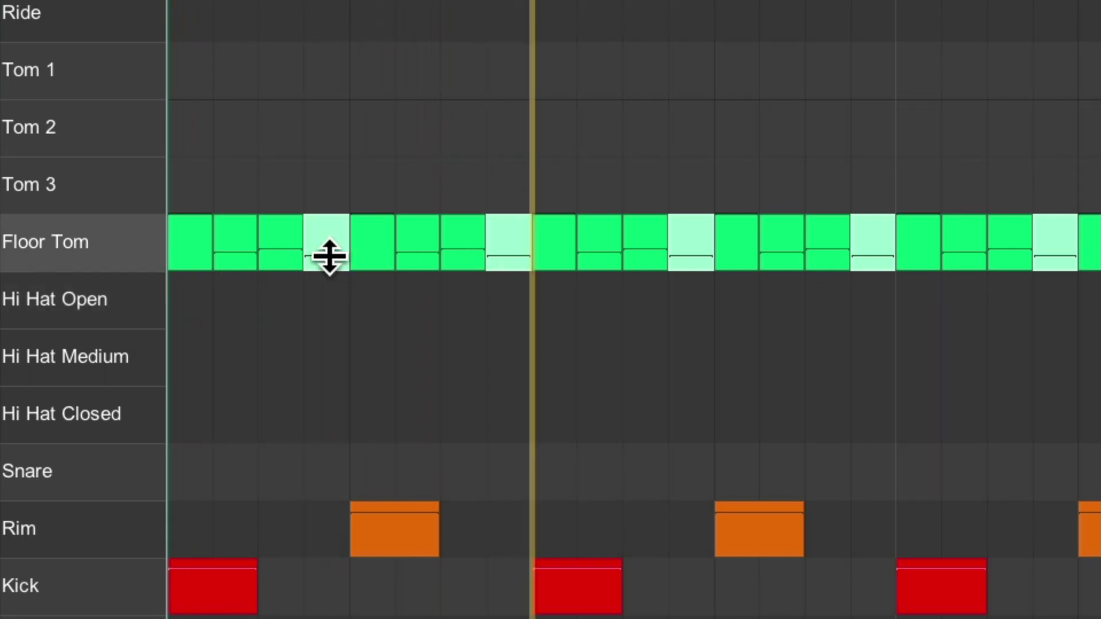
mouse_move(329, 256)
mouse_down()
mouse_move(330, 194)
mouse_move(327, 258)
mouse_up()
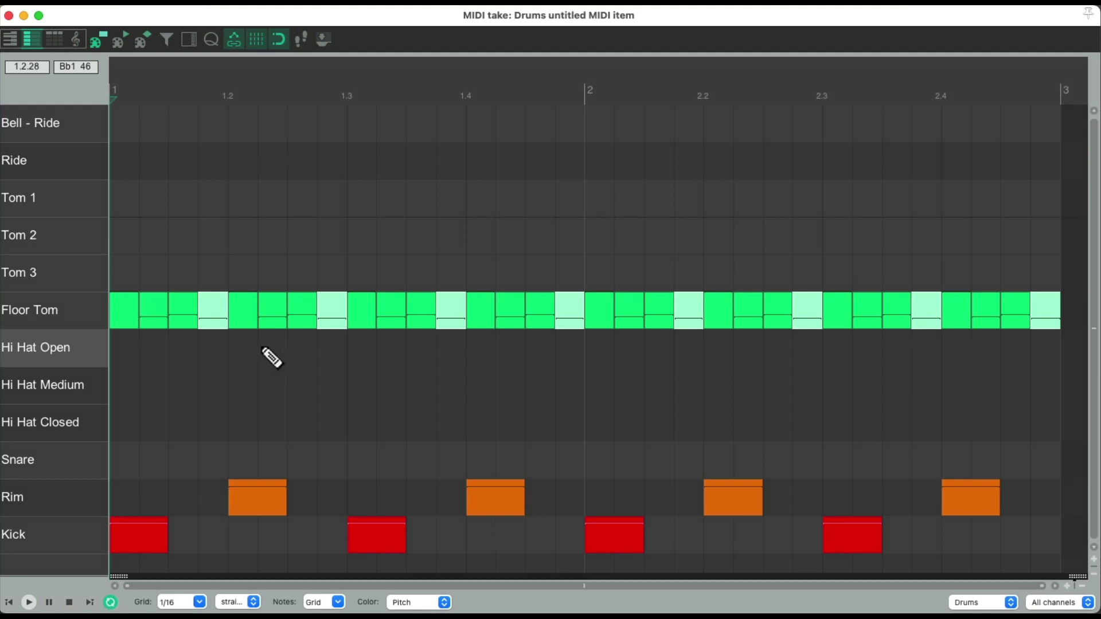
- Delete the Floor Tom notes and paint quarter notes across the Ride row on a 1/4 grid
click(75, 309)
key(Delete)
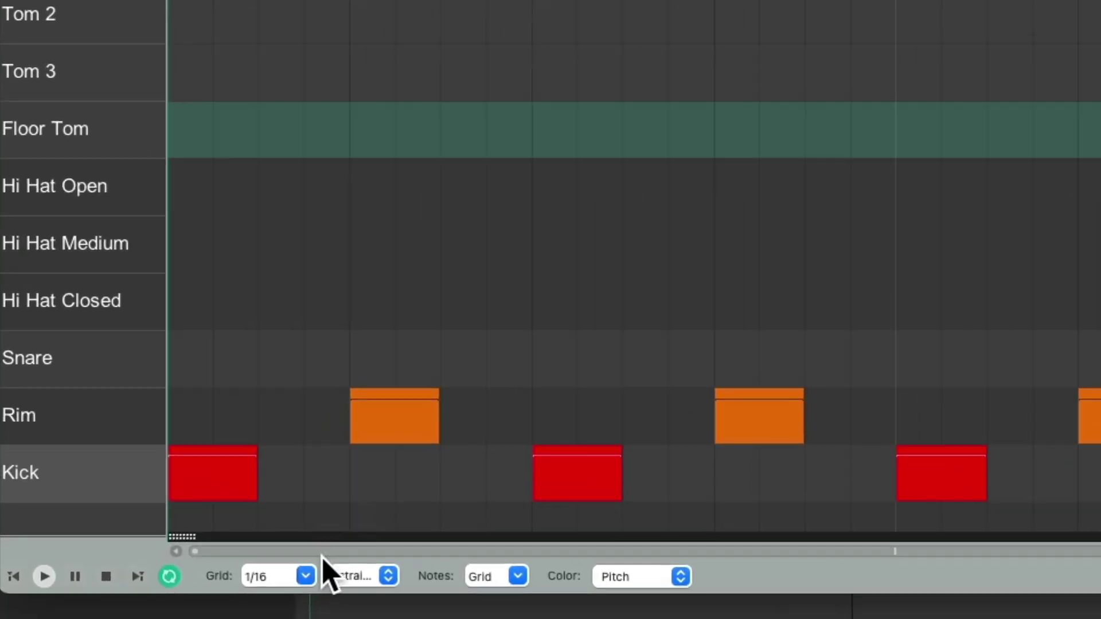
click(306, 576)
click(304, 464)
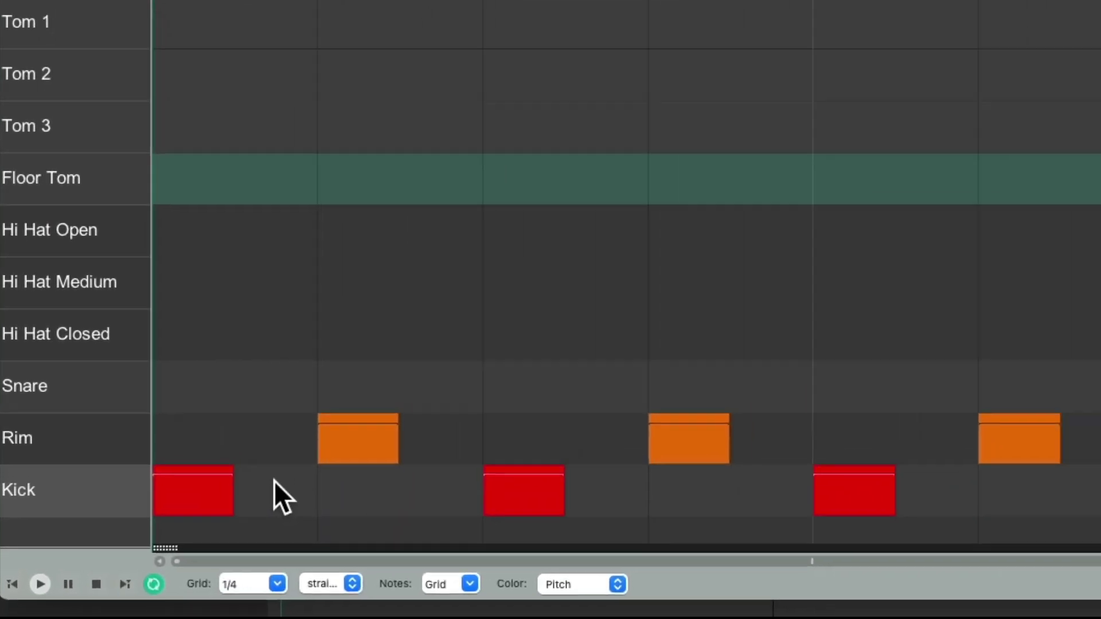
drag(218, 161, 975, 163)
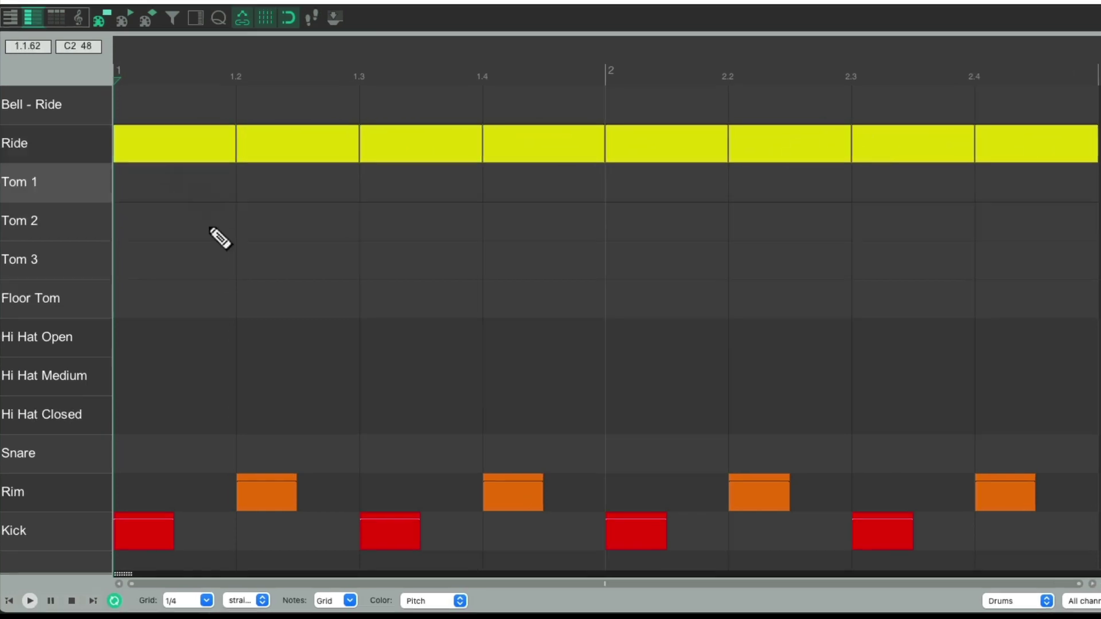
- Return the grid to 1/16, shorten the ride notes, and copy quieter ones onto the offbeat eighths
click(207, 600)
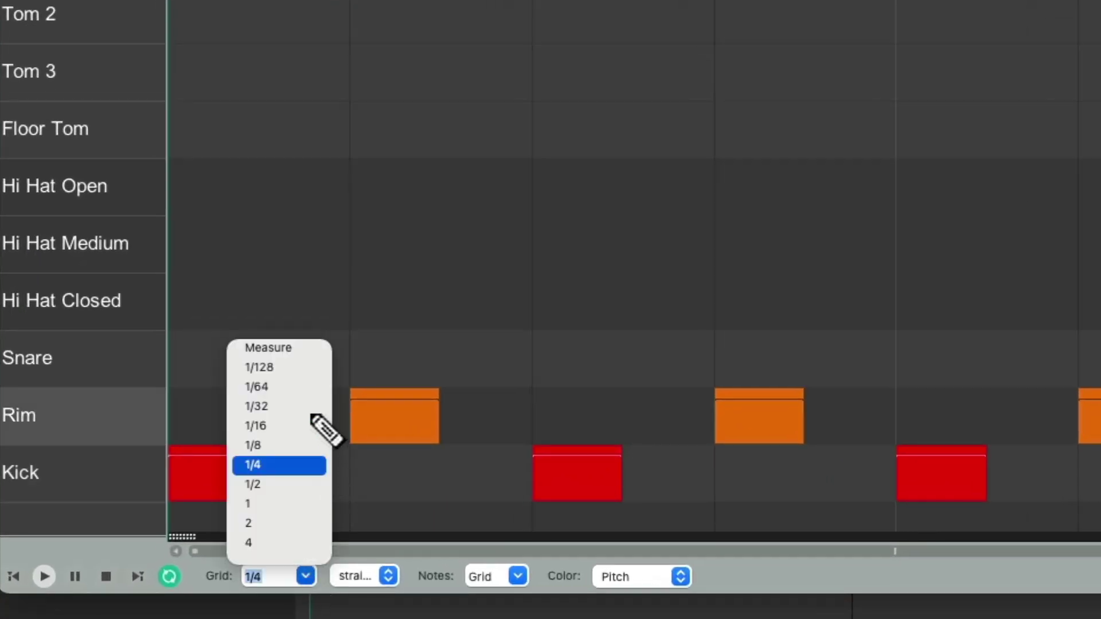
click(309, 426)
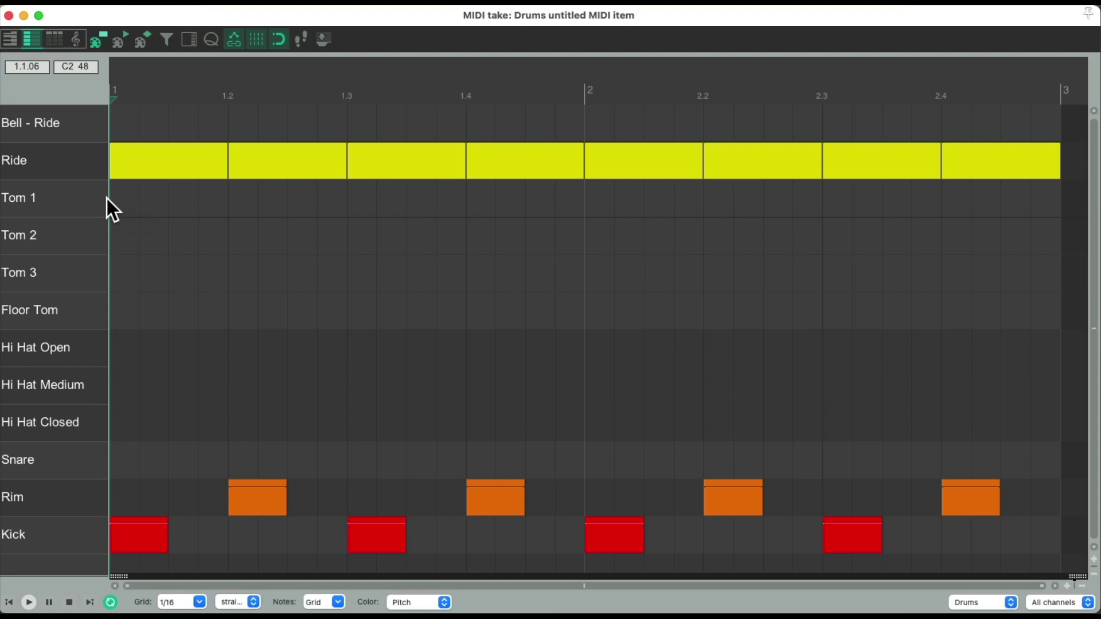
click(83, 161)
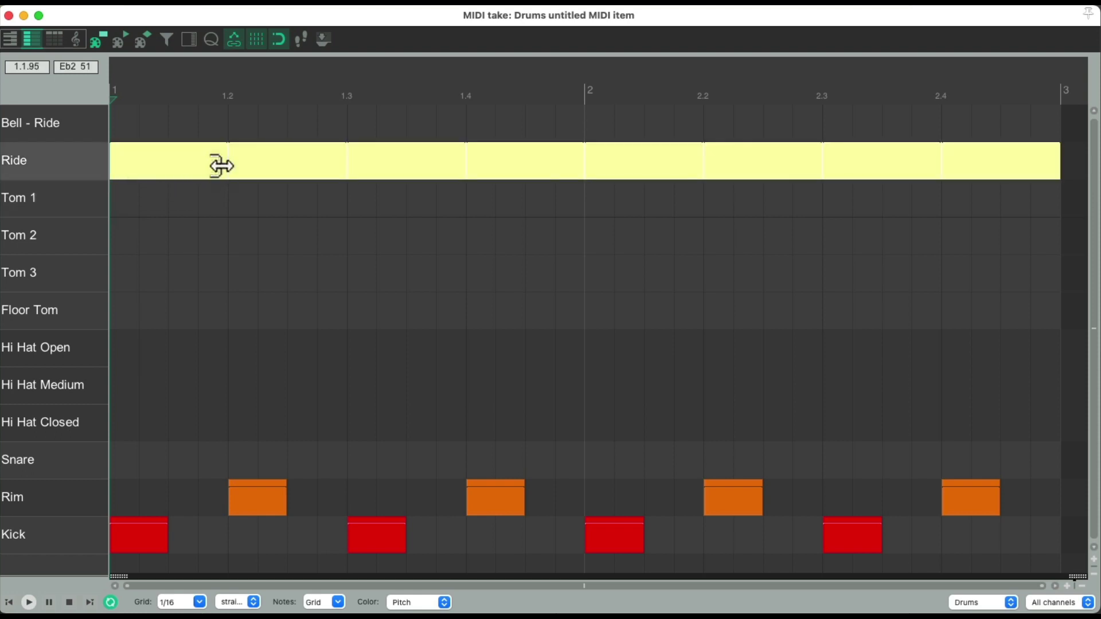
drag(222, 165, 159, 176)
key(space)
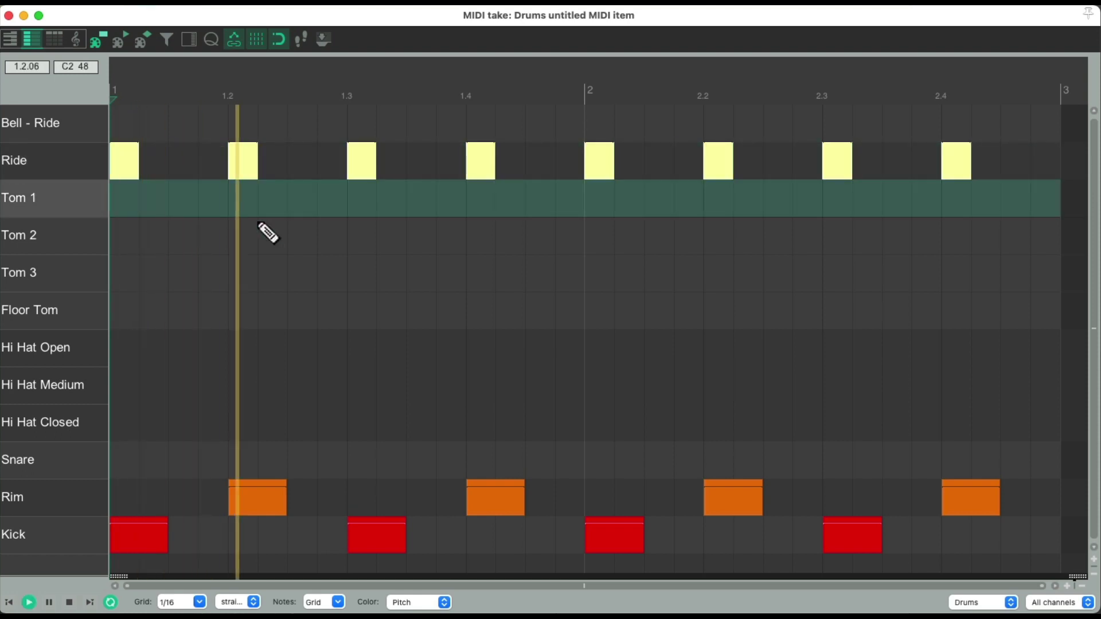
key(space)
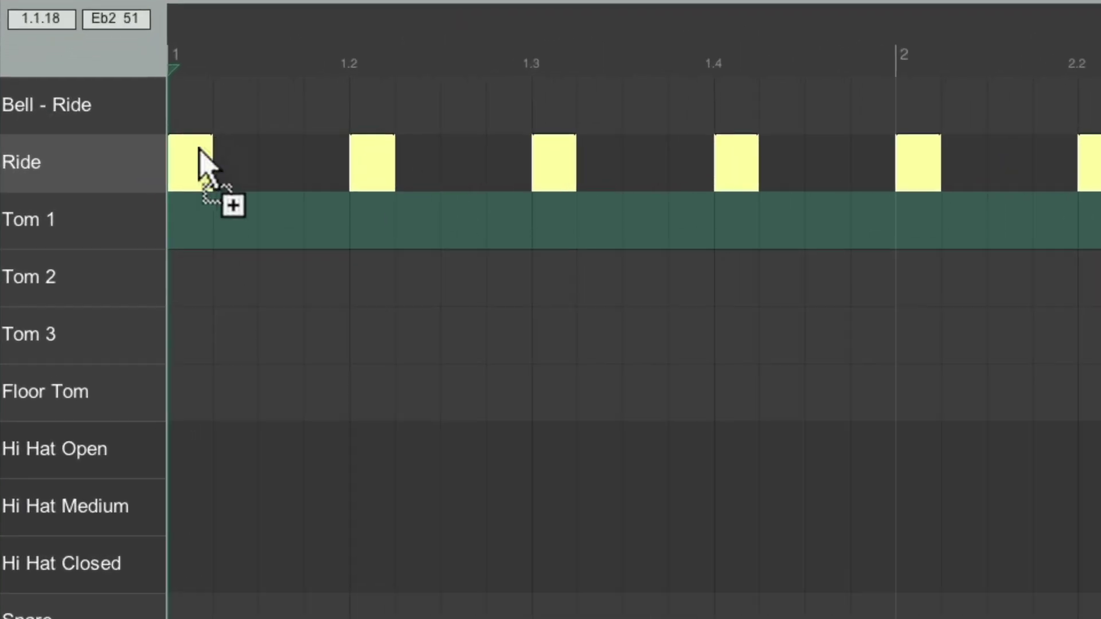
drag(195, 150, 285, 212)
key(space)
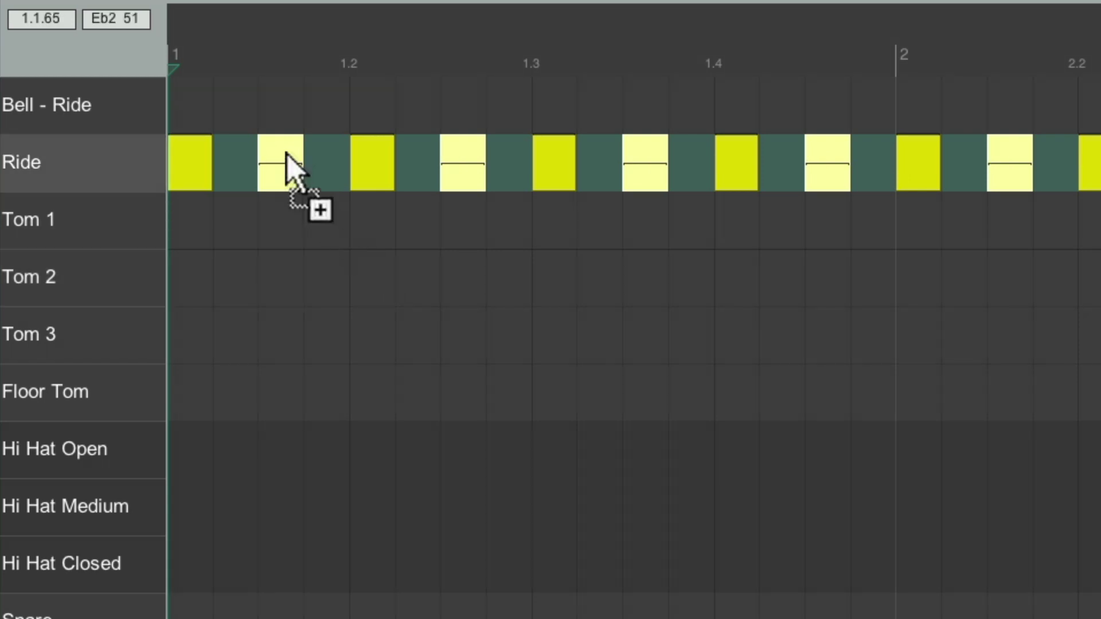
- Copy the soft ride notes one sixteenth earlier, giving each beat velocities 127, 49, 60, 88
drag(272, 153, 325, 124)
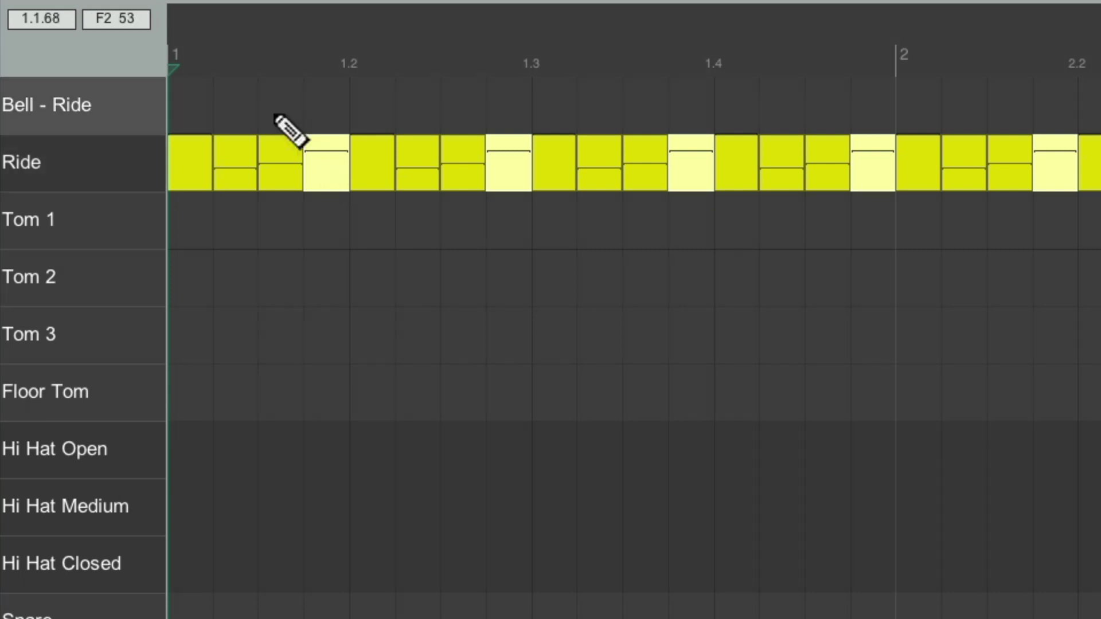
- Move the fourth-sixteenth ride notes onto the Bell - Ride row at a velocity of about 61
drag(330, 170, 332, 121)
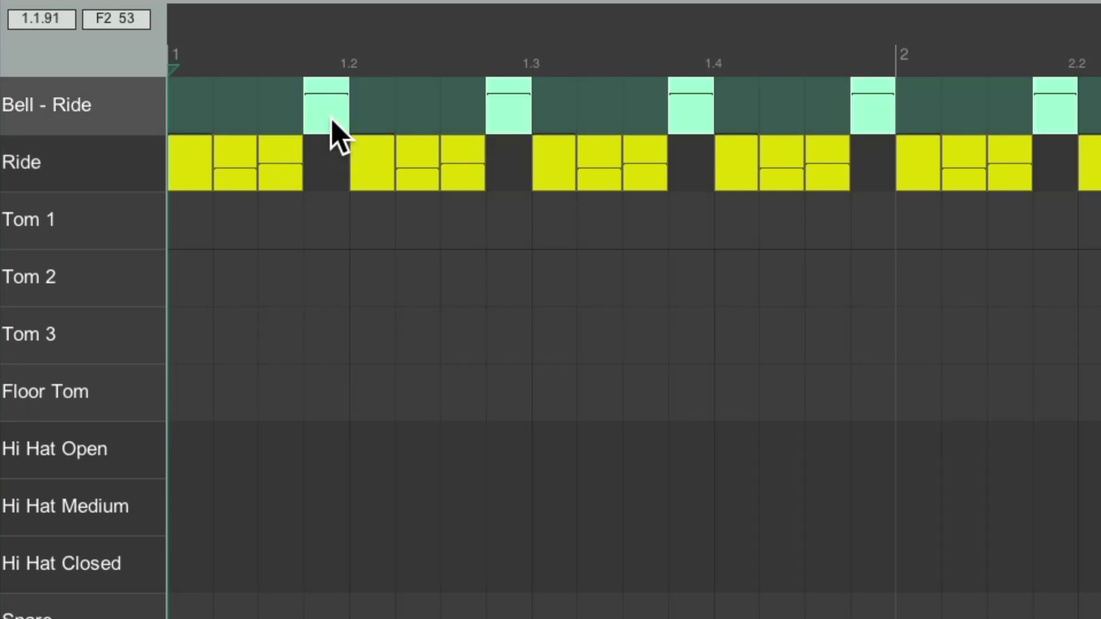
key(space)
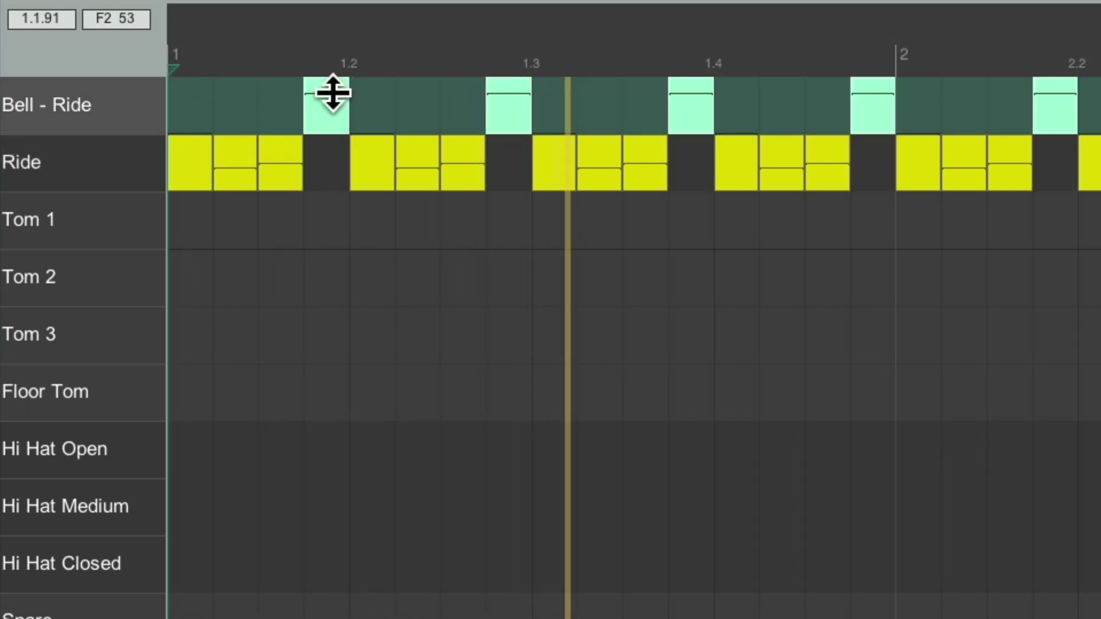
drag(333, 95, 330, 118)
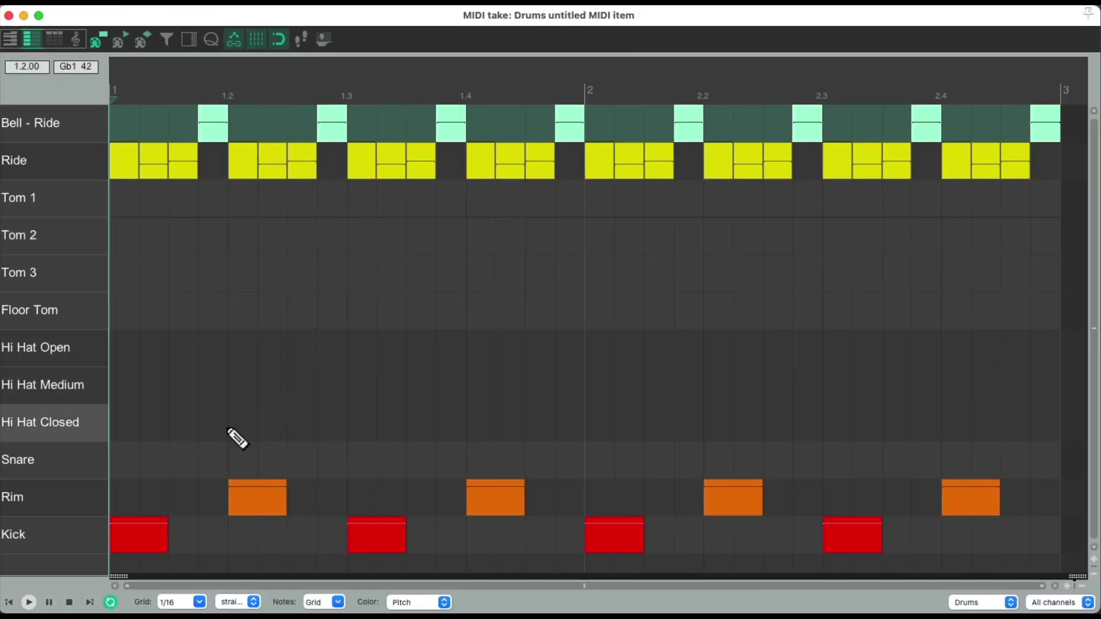
- Delete all the Ride and Bell - Ride notes and play back the kick and rim beat
drag(144, 423, 964, 528)
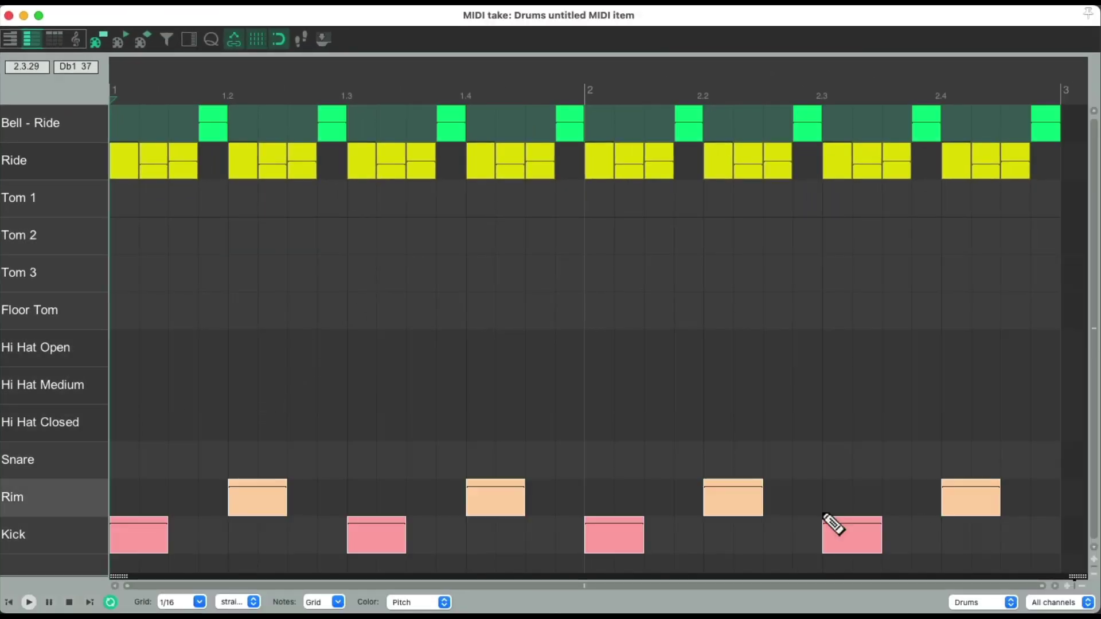
key(Delete)
key(space)
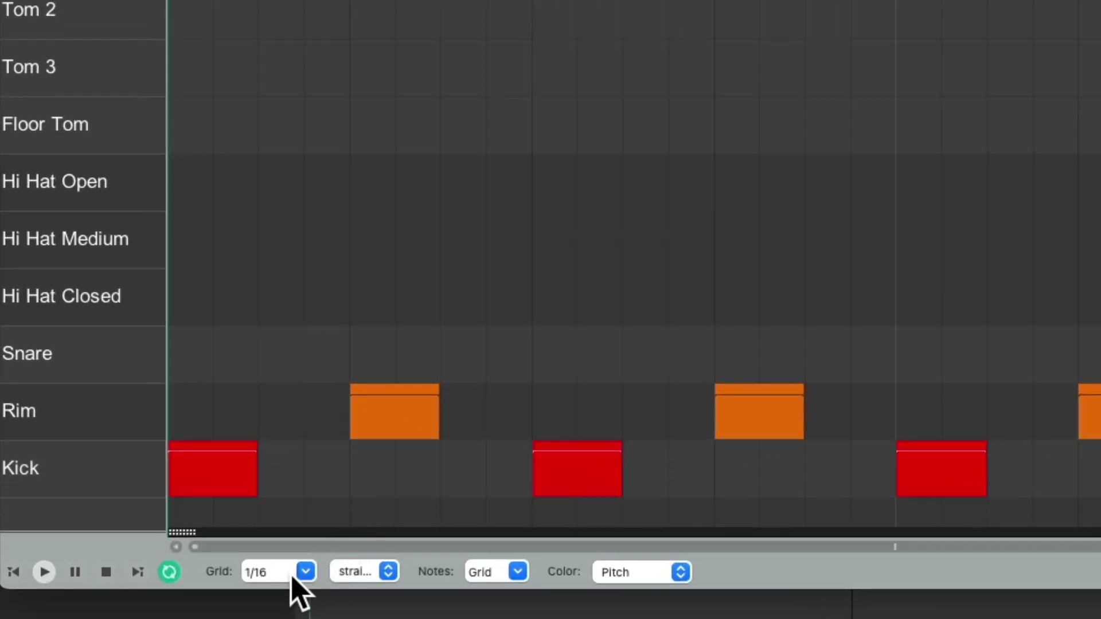
- Paint closed hi-hats on every quarter beat across both bars using a 1/4 grid
click(199, 602)
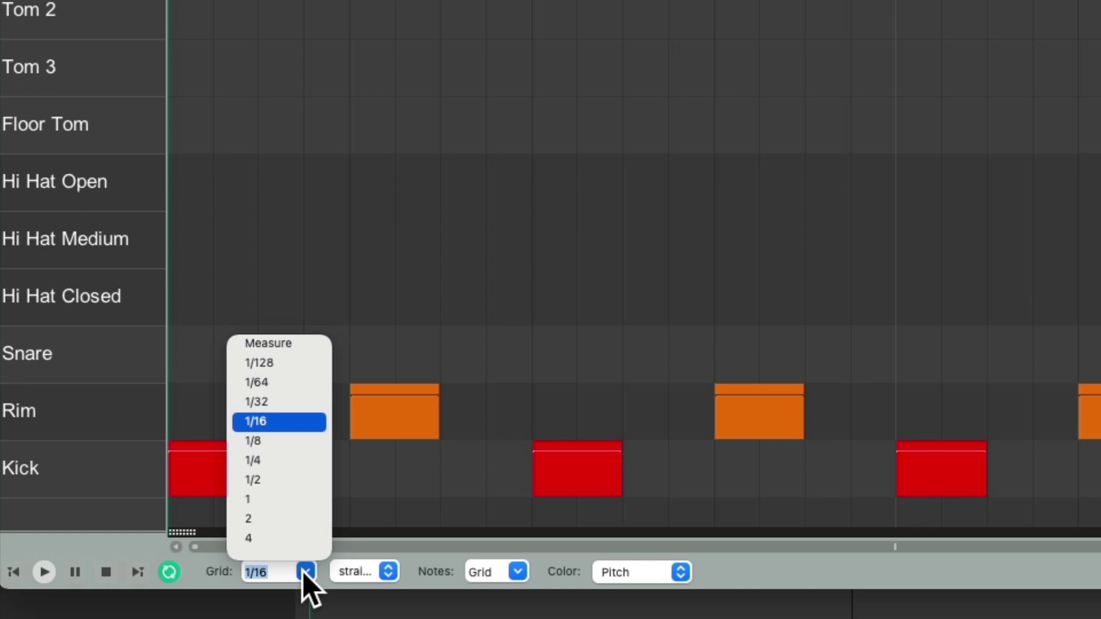
click(309, 460)
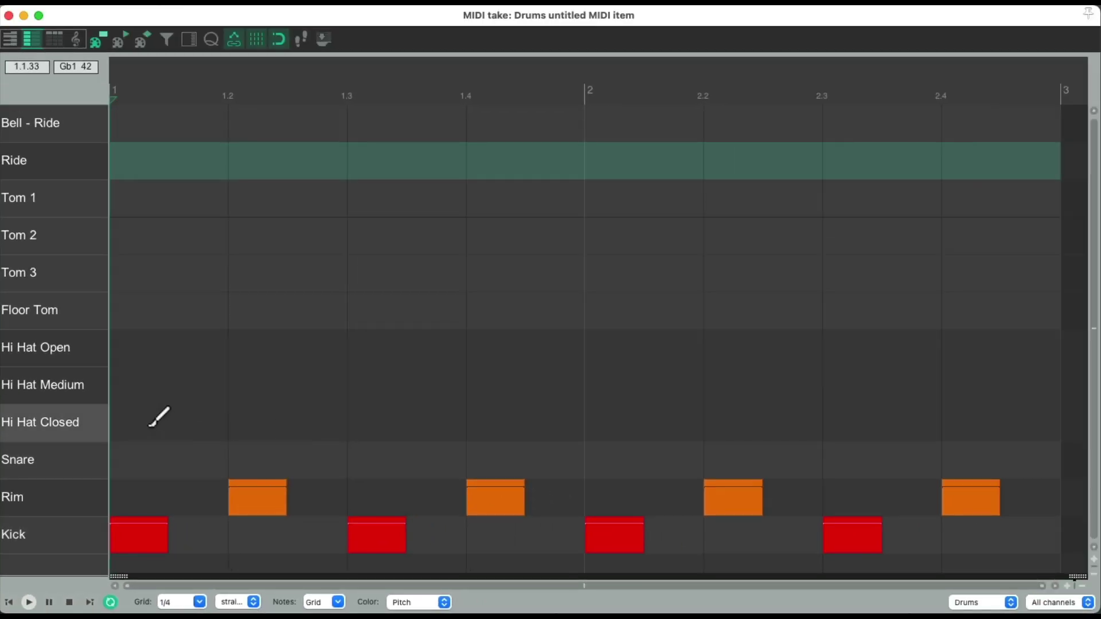
drag(158, 417, 1049, 423)
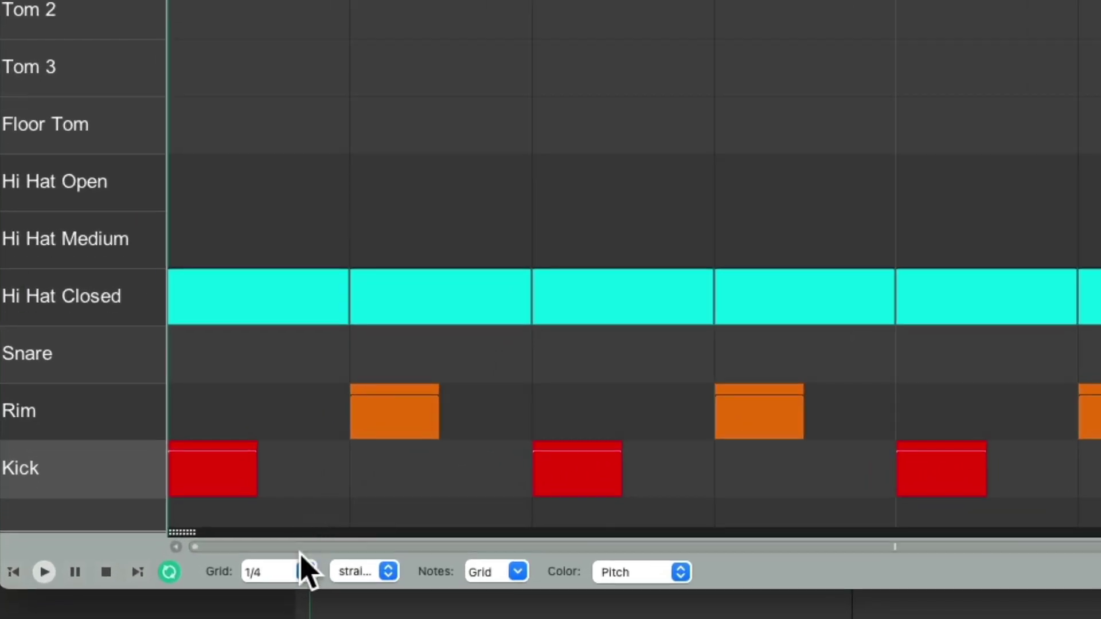
- Switch the grid to 1/8 triplets and select all the Hi Hat Closed notes
click(305, 572)
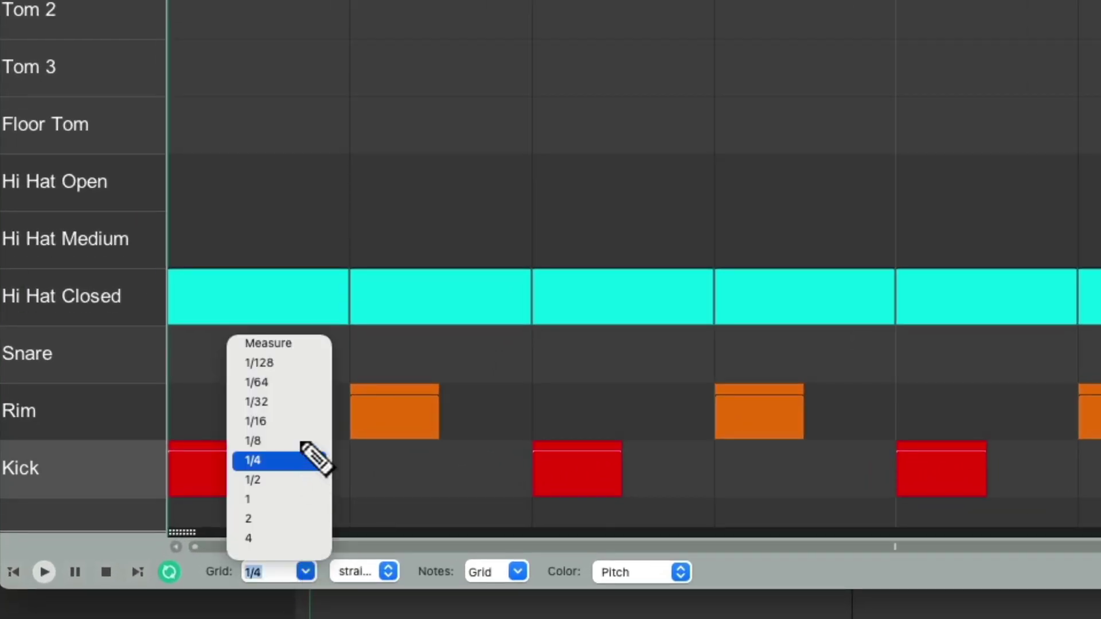
click(299, 441)
click(388, 572)
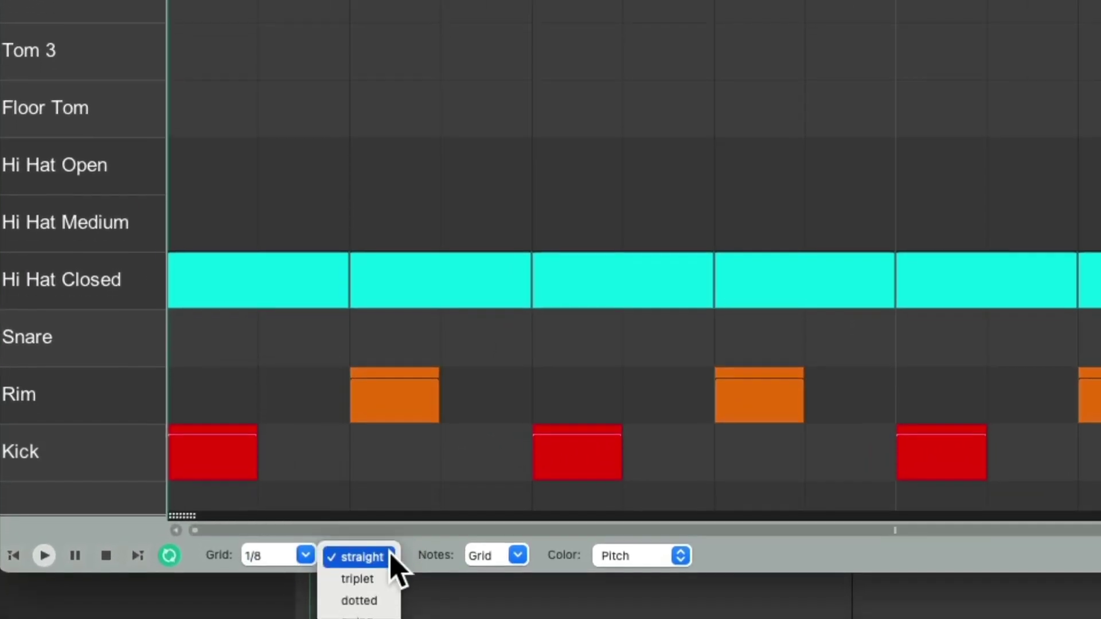
click(390, 556)
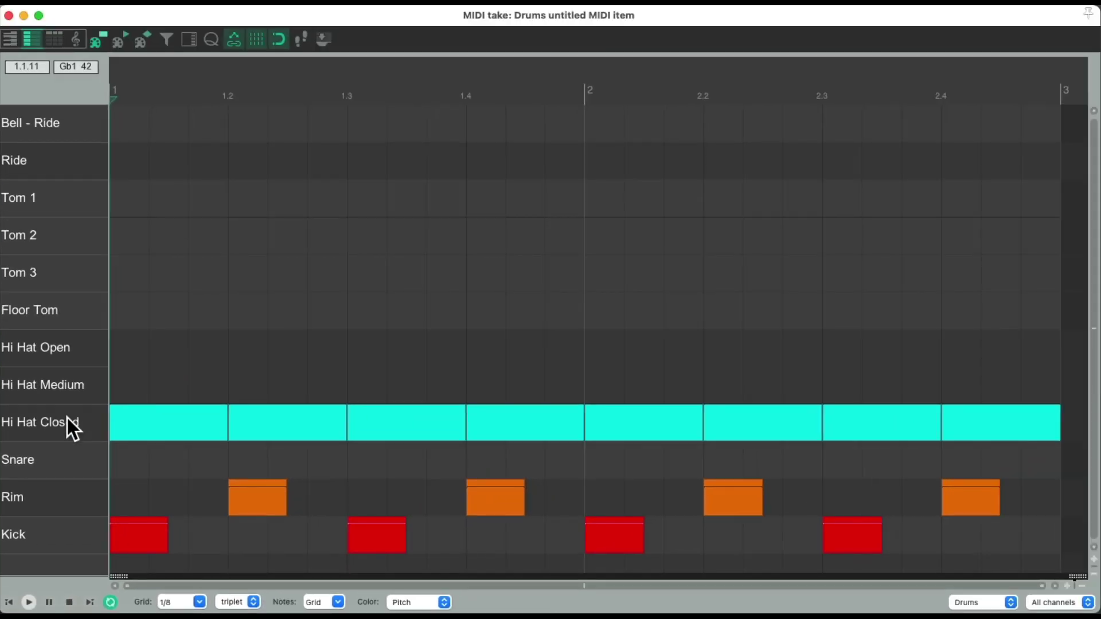
click(107, 256)
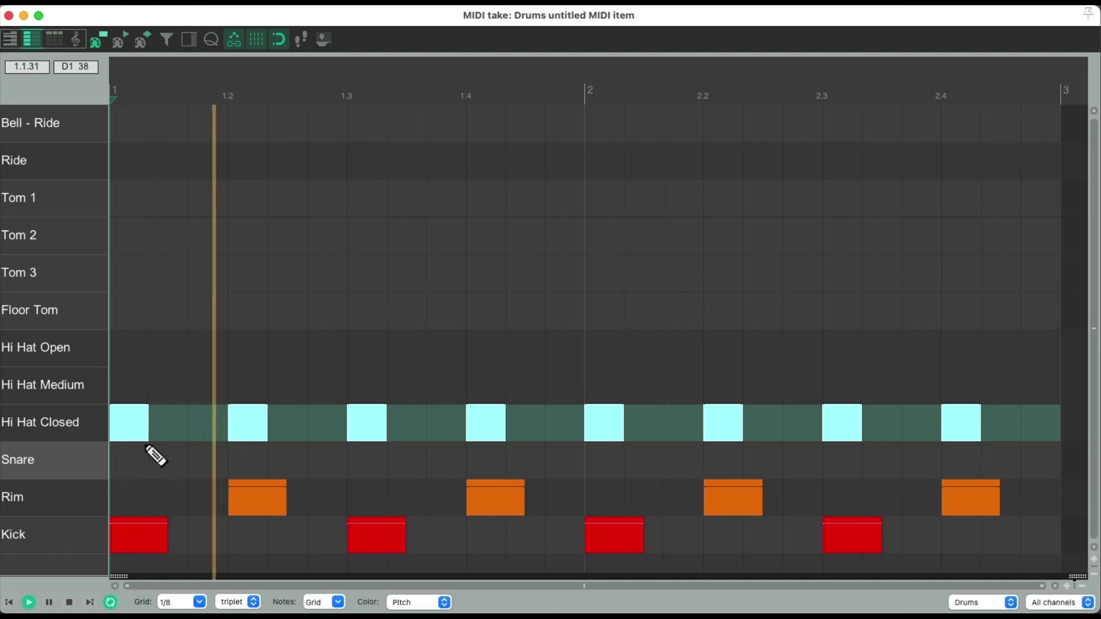
key(space)
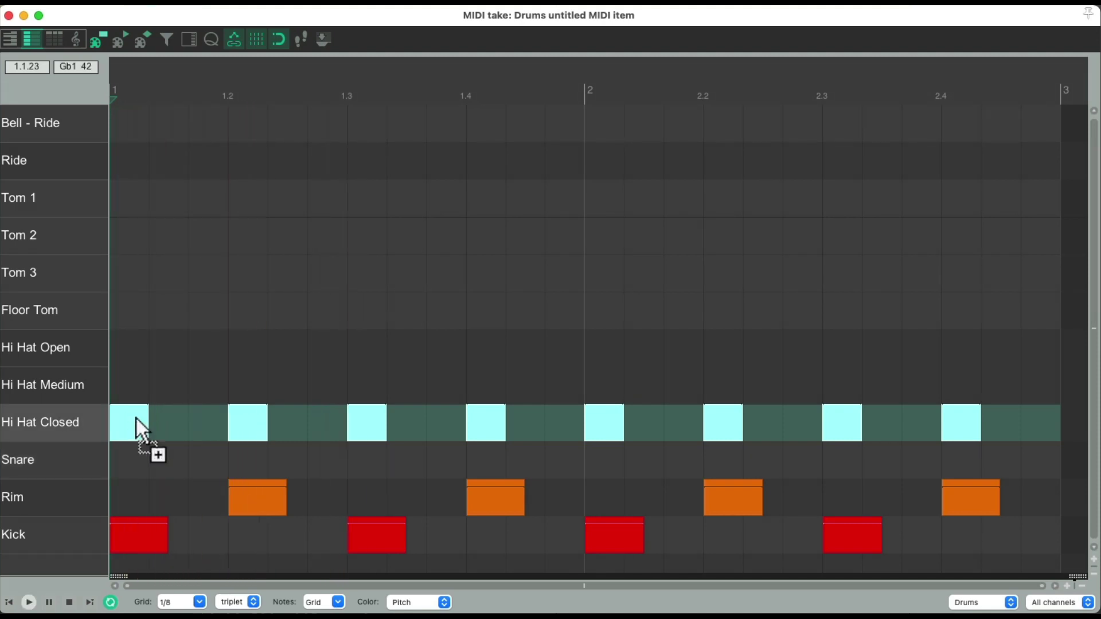
- Add two triplet-step copies of the hi-hats, giving each beat velocities 127, 49, 88
drag(137, 428, 176, 429)
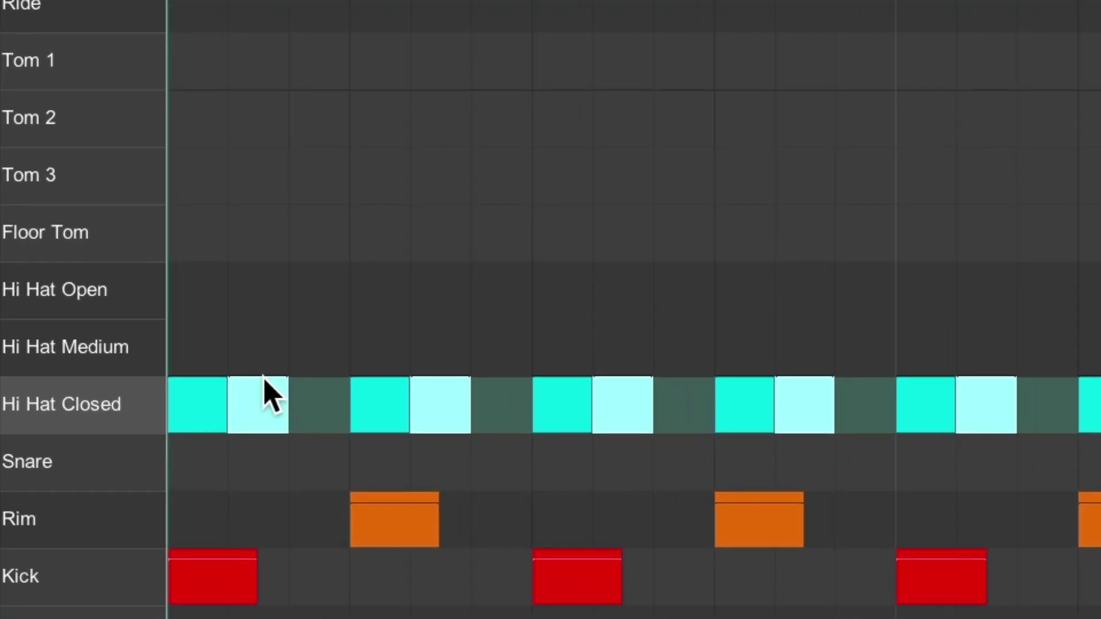
drag(265, 383, 264, 467)
key(space)
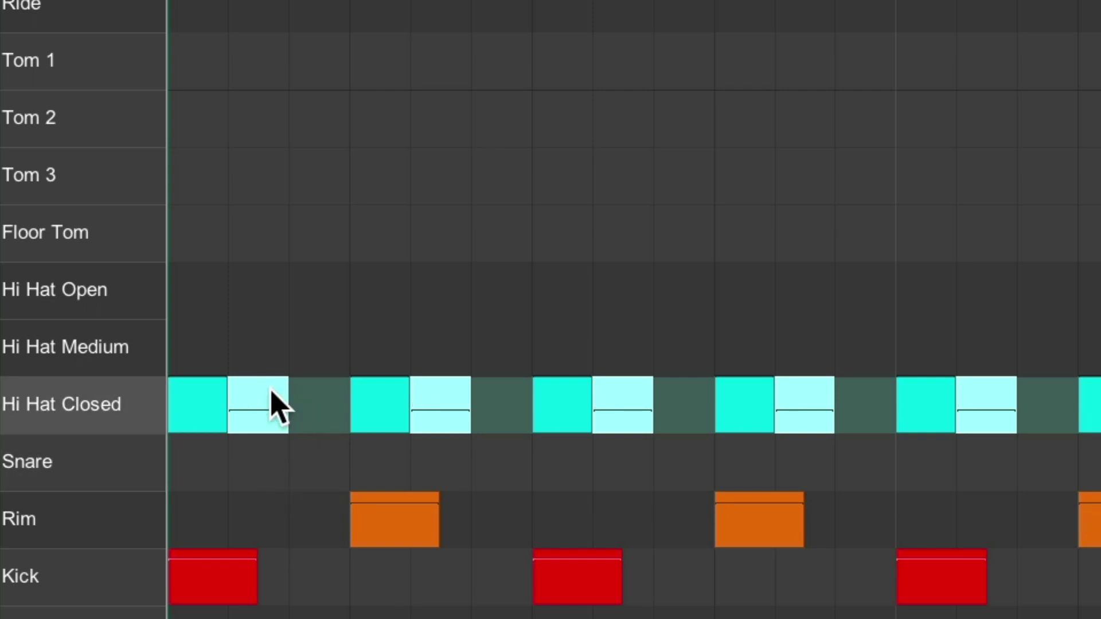
drag(308, 392, 319, 406)
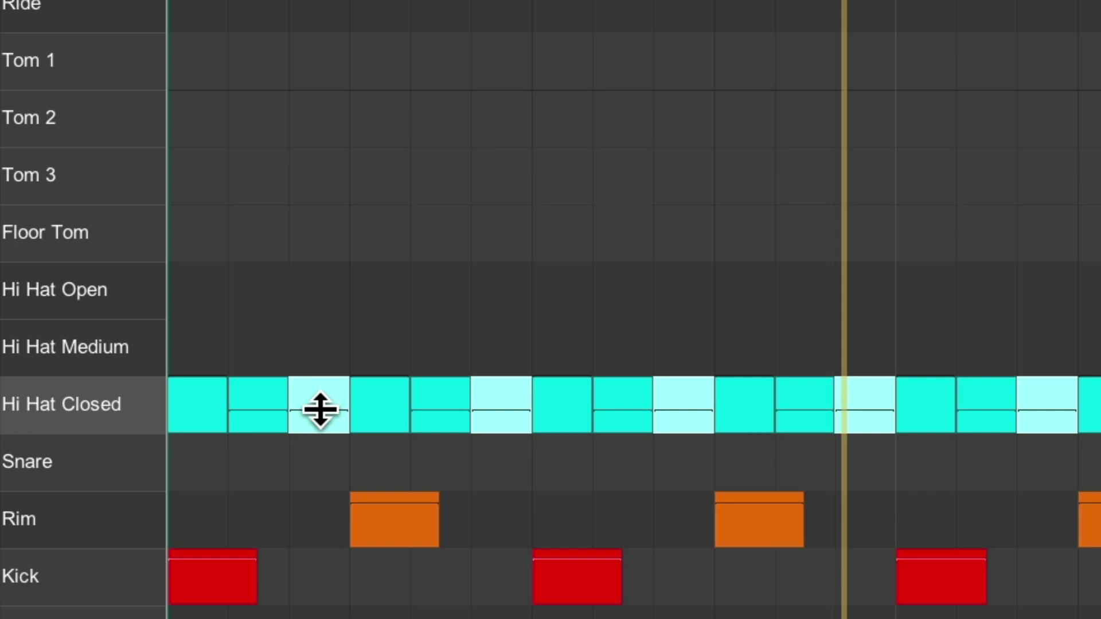
mouse_move(319, 411)
mouse_down()
mouse_move(320, 433)
mouse_move(337, 346)
mouse_move(329, 432)
mouse_move(334, 365)
mouse_up()
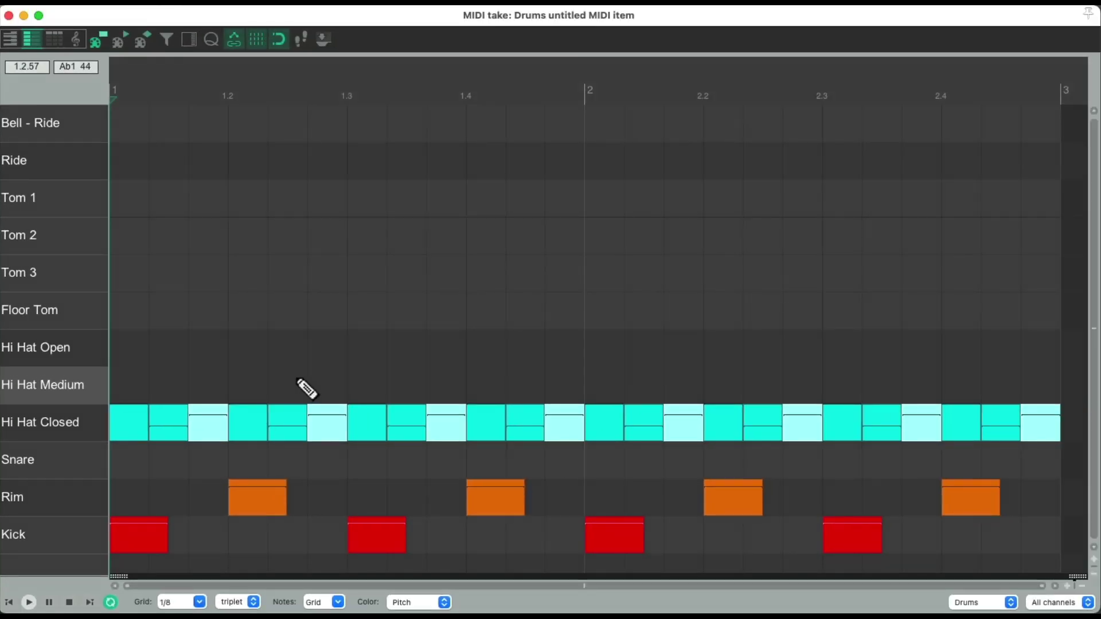
- Select all hi-hat notes, switch the grid to 50% swing, and shorten the notes
key(super+a)
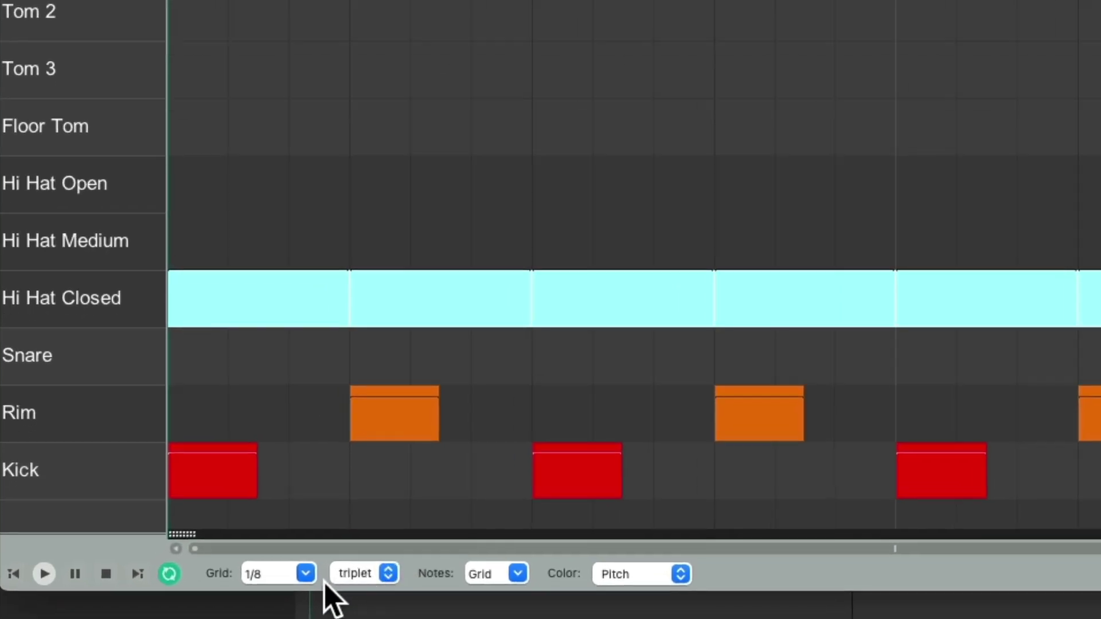
click(351, 575)
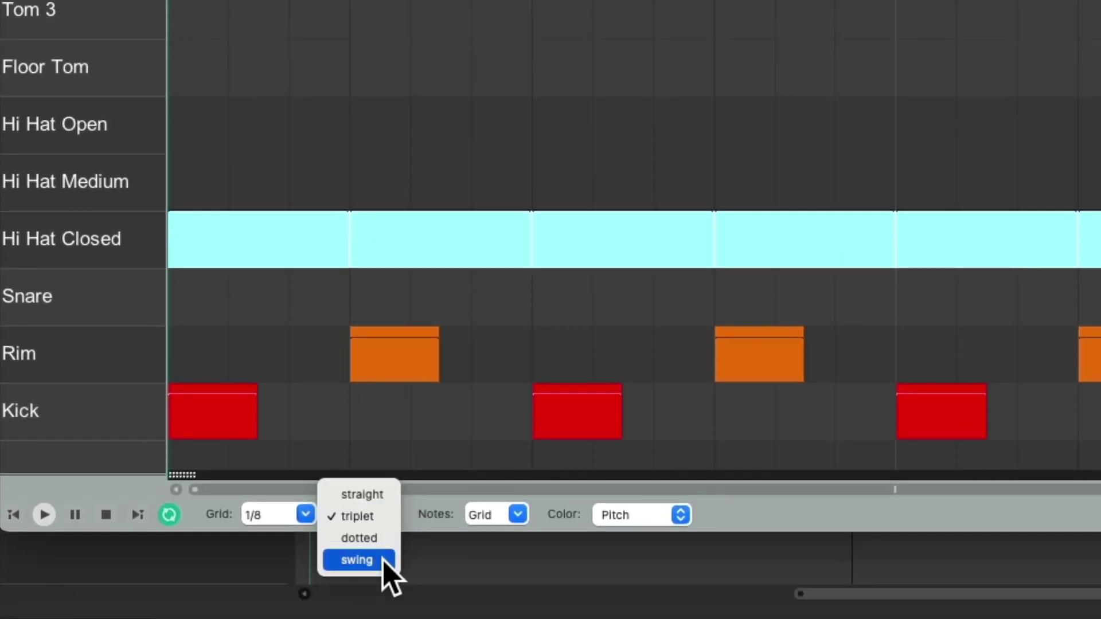
click(383, 563)
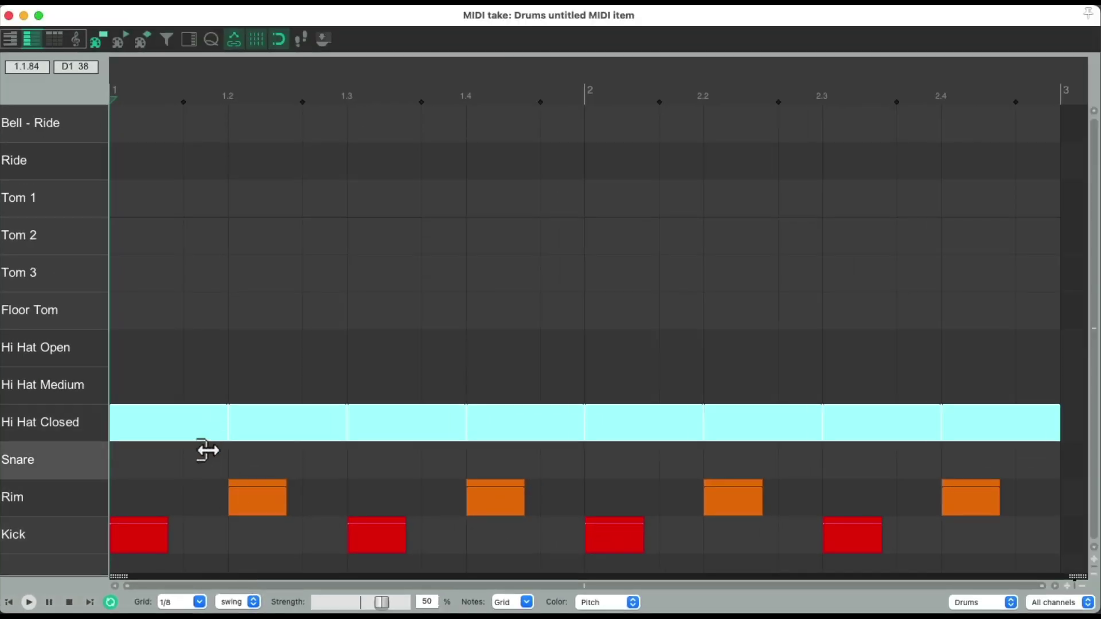
drag(208, 449, 123, 467)
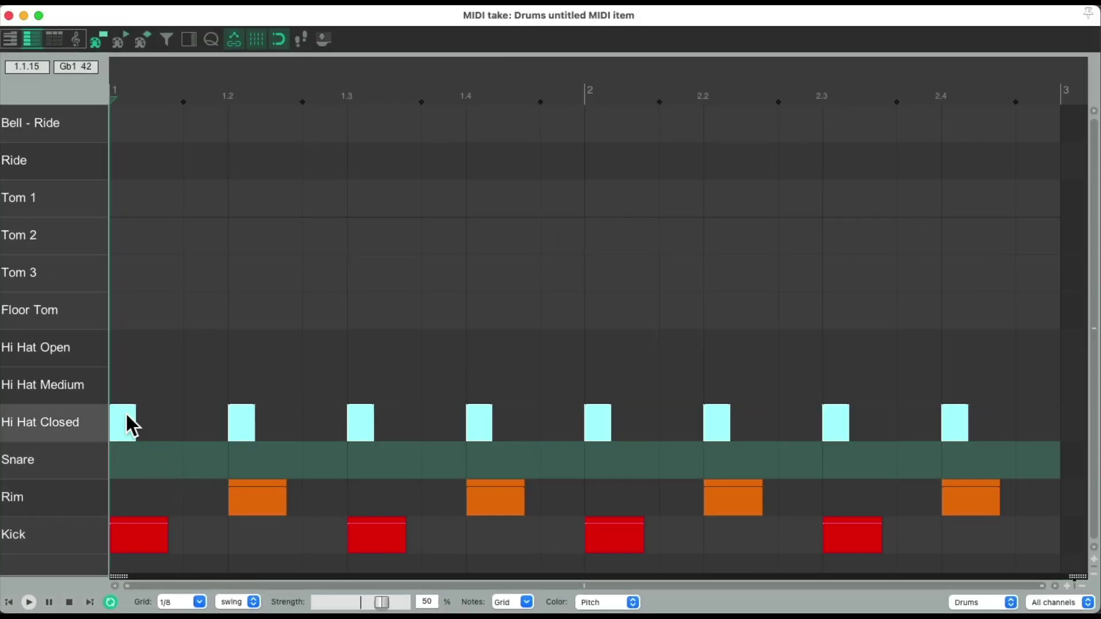
- Copy the hi-hats onto the swung offbeats and soften those copies to about velocity 50
drag(125, 414, 209, 415)
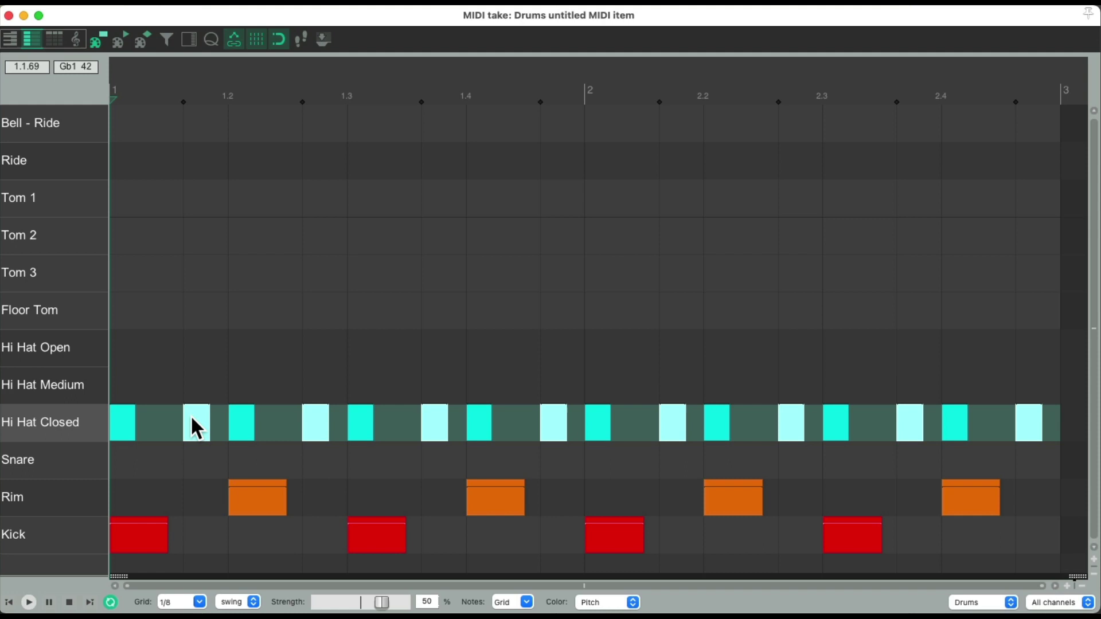
key(space)
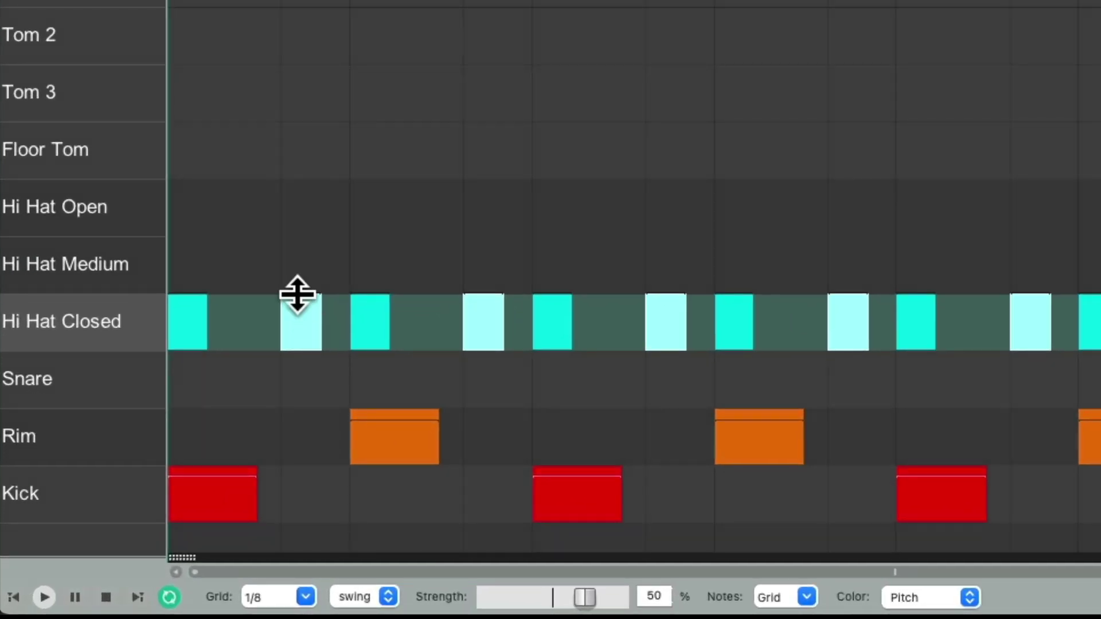
drag(298, 293, 302, 325)
drag(300, 362, 300, 376)
- Move the swung hi-hat pattern from Hi Hat Closed up to the Ride row and play it back
key(space)
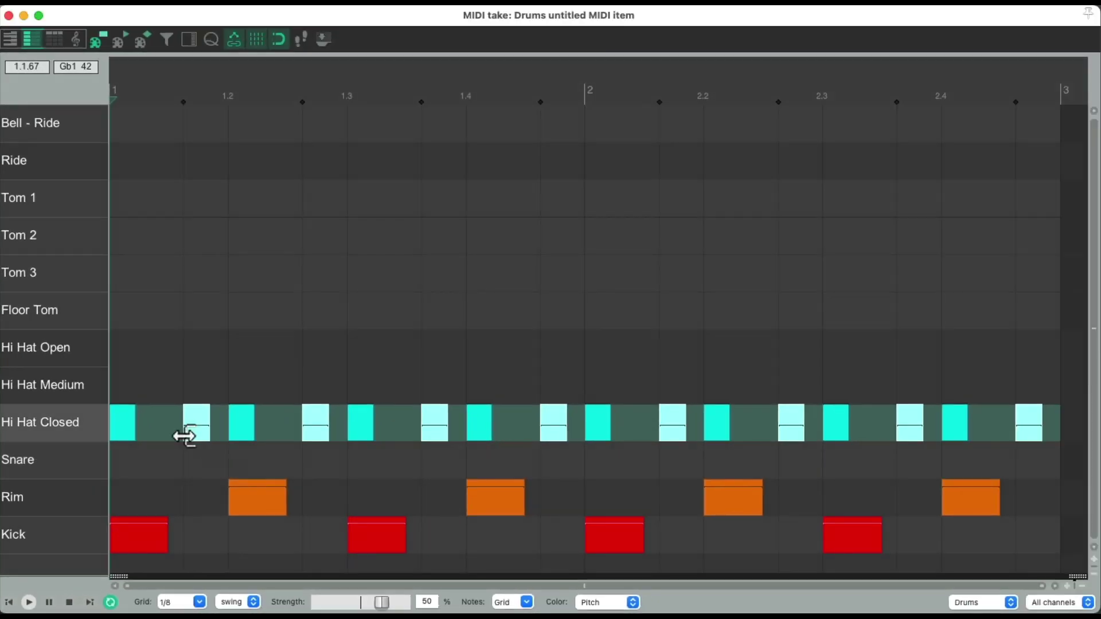
drag(81, 415, 117, 157)
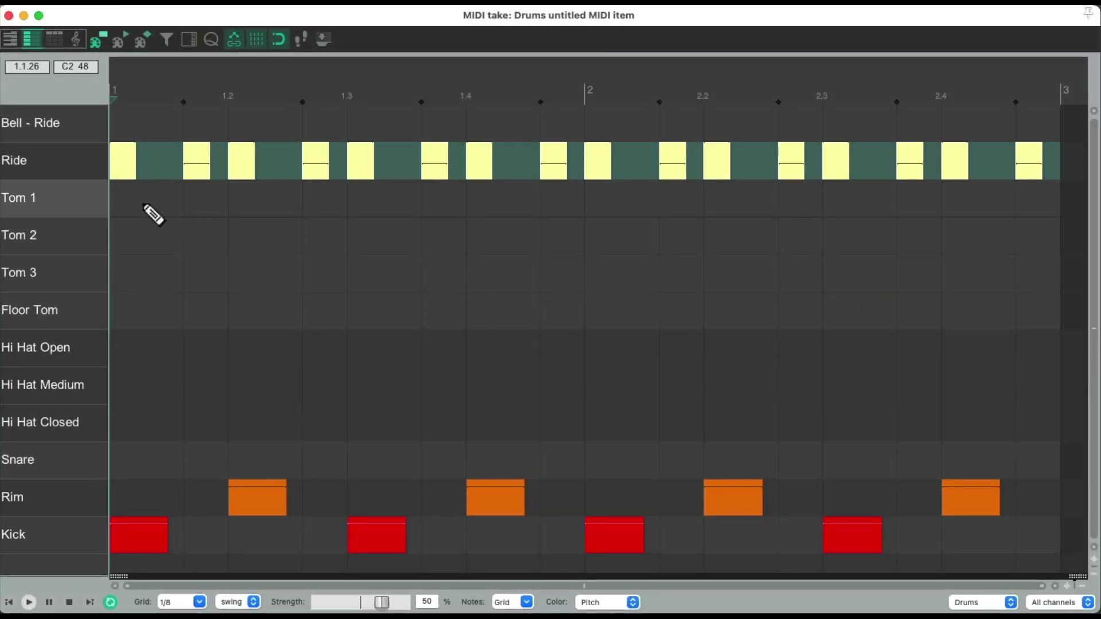
key(space)
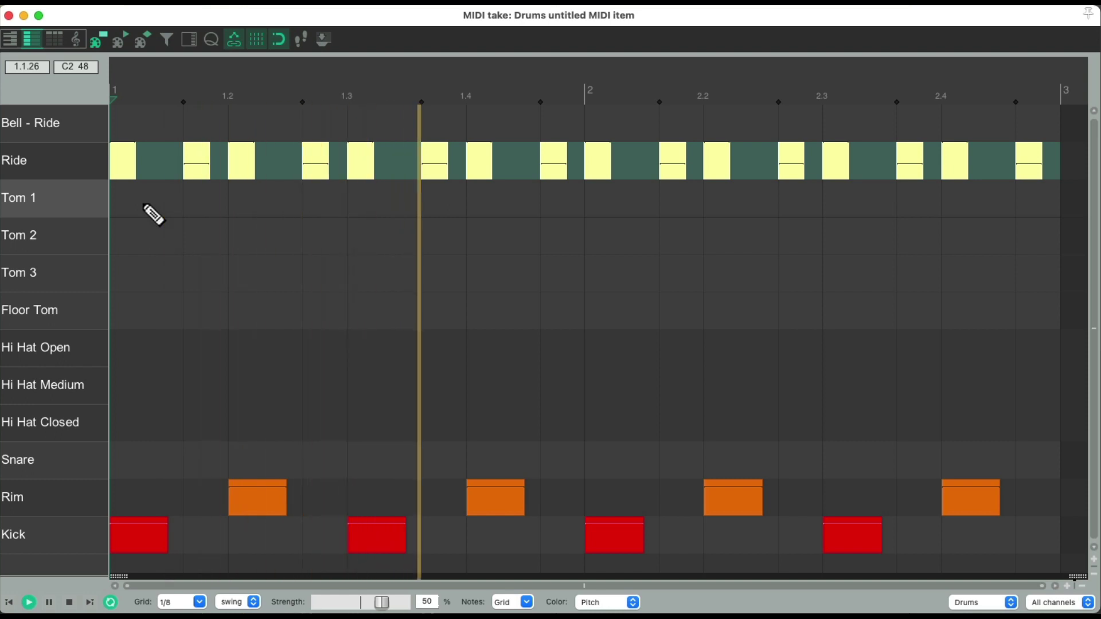